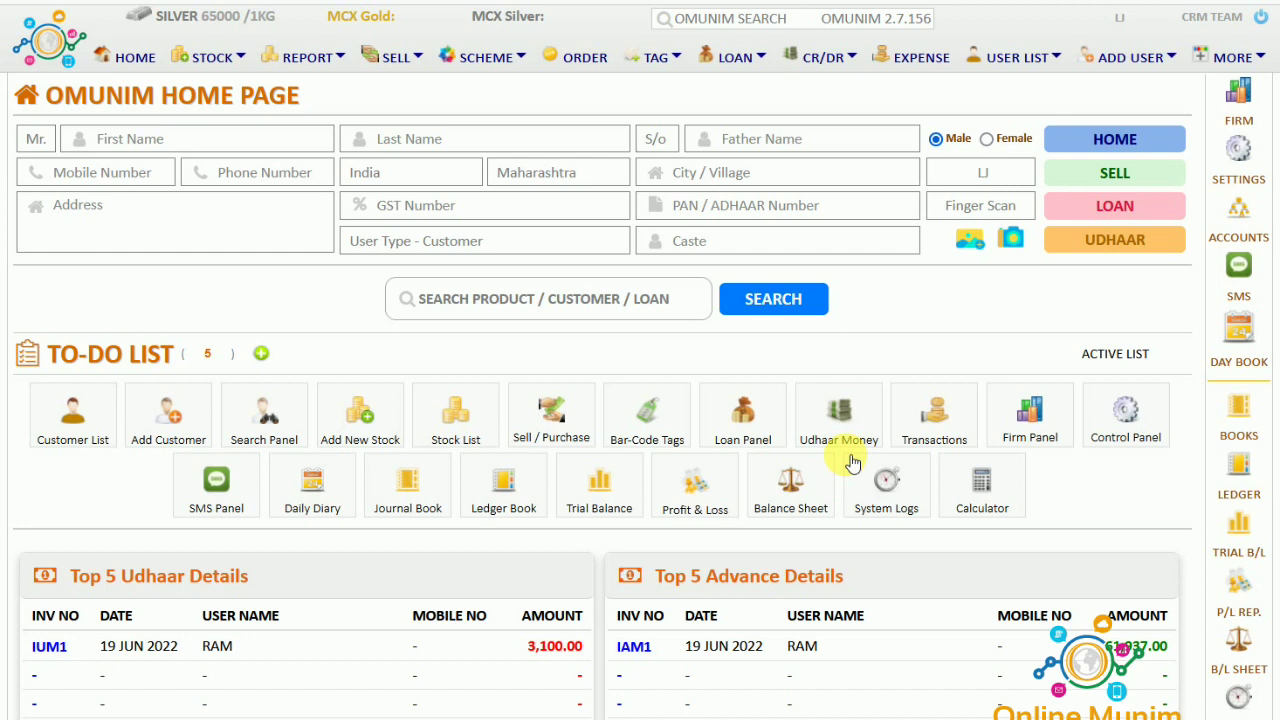
# Step: Put the cursor in the blank First Name field of the home-page customer form
pyautogui.click(203, 148)
pyautogui.click(203, 148)
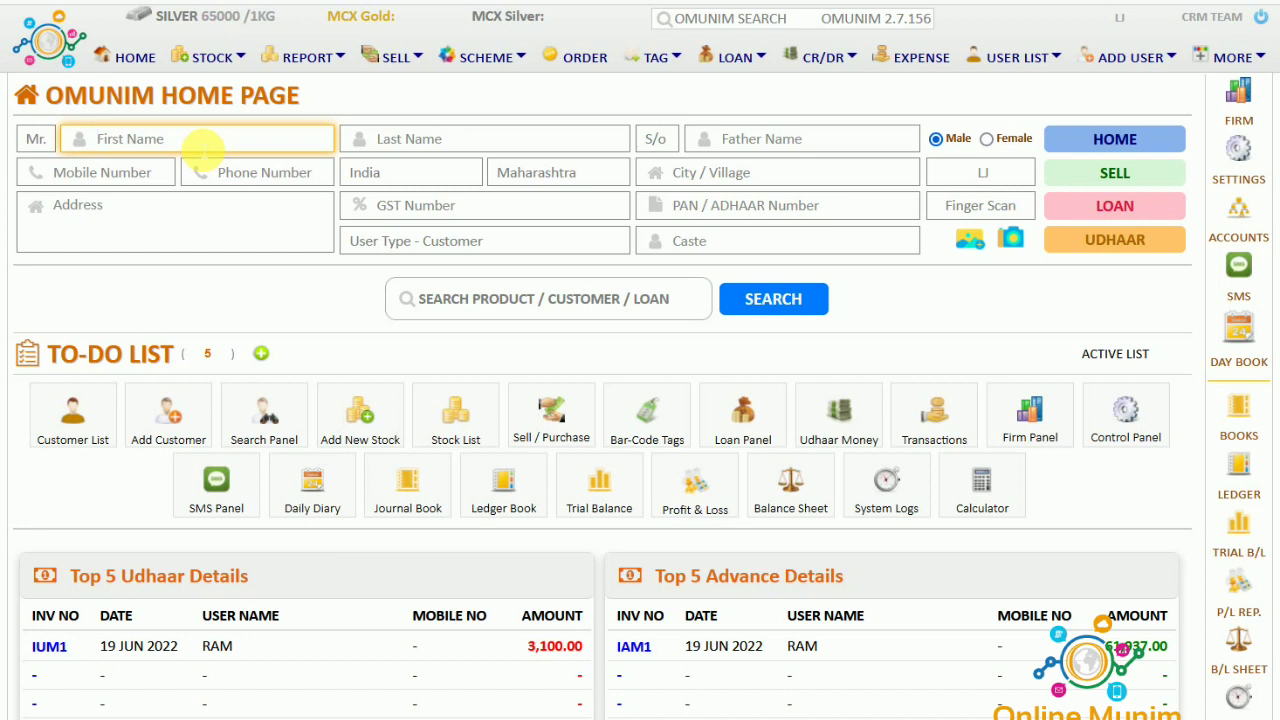
# Step: Save new customer TEST, added as Mr. TEST with Cust Id C2, and open their page
pyautogui.write('T')
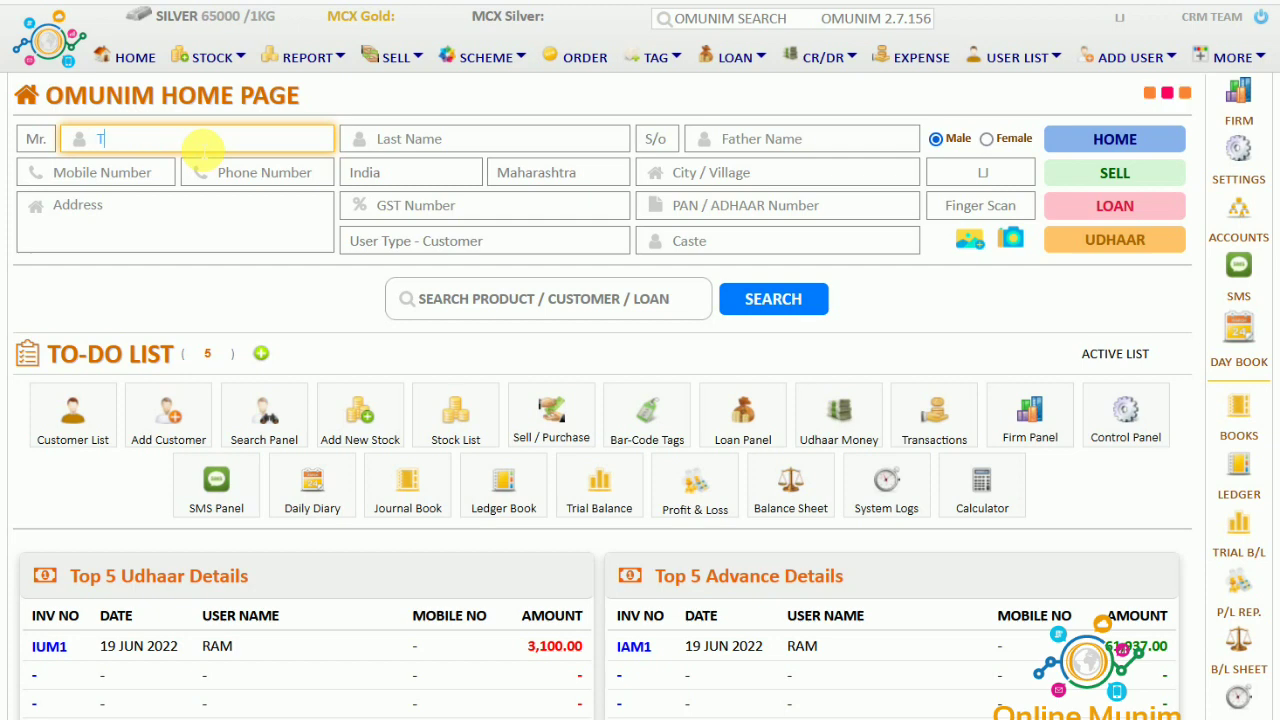
pyautogui.write('EST')
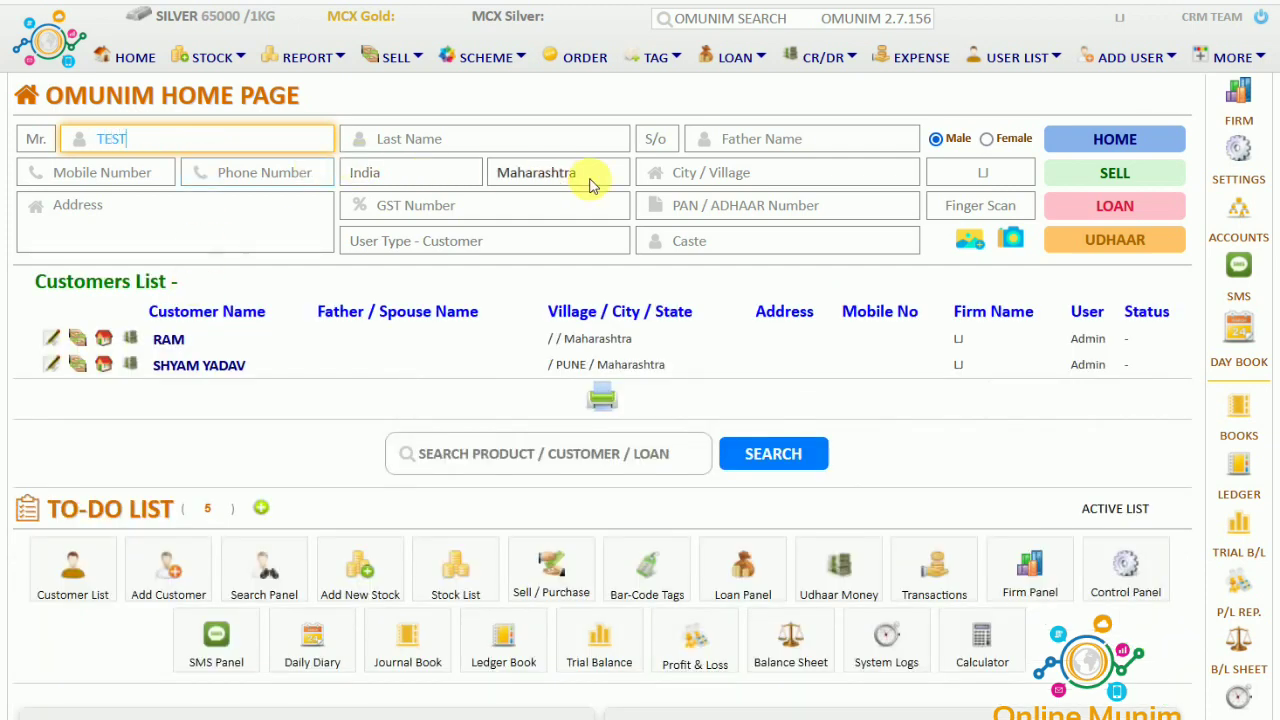
pyautogui.click(1097, 148)
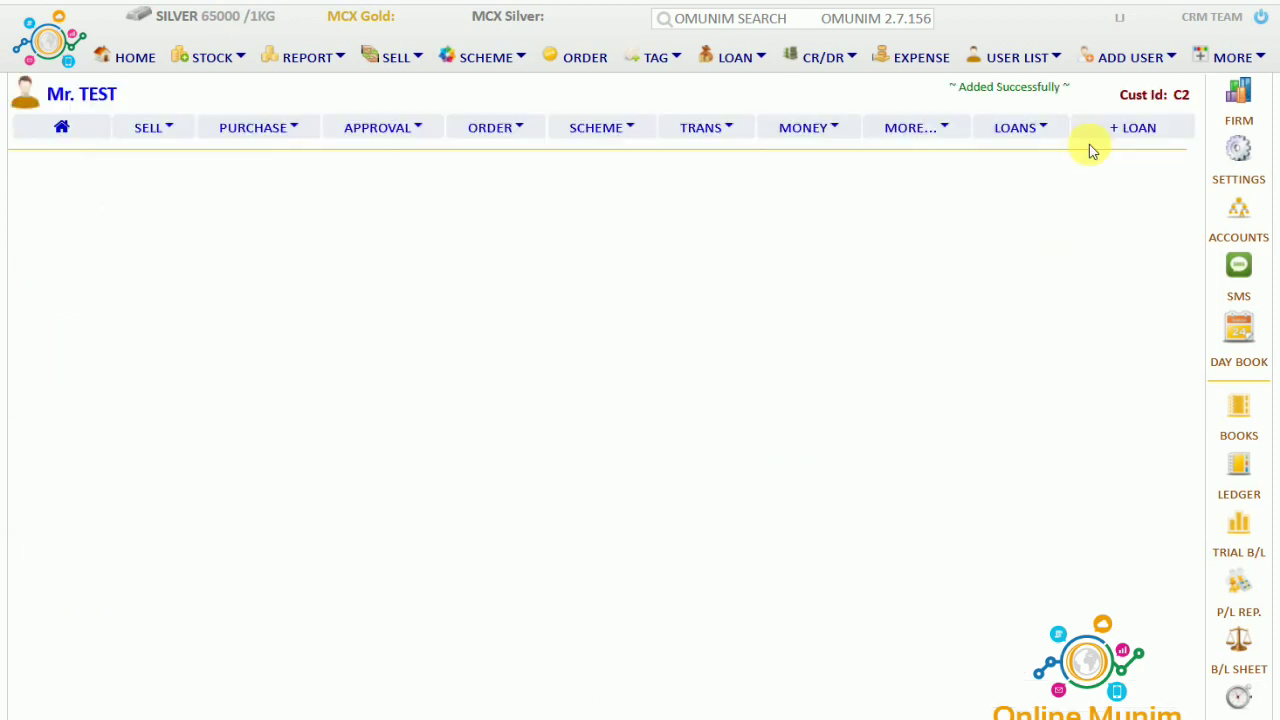
pyautogui.moveTo(957, 88); pyautogui.dragTo(1066, 92)
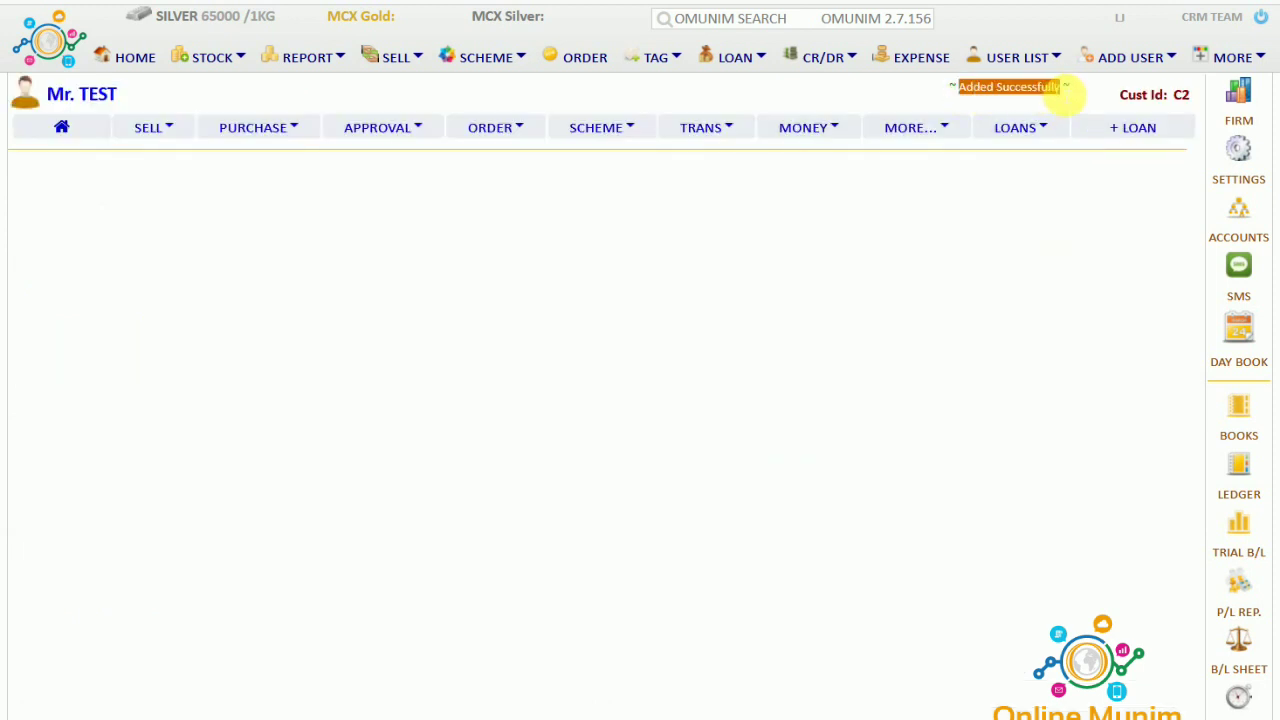
pyautogui.click(659, 241)
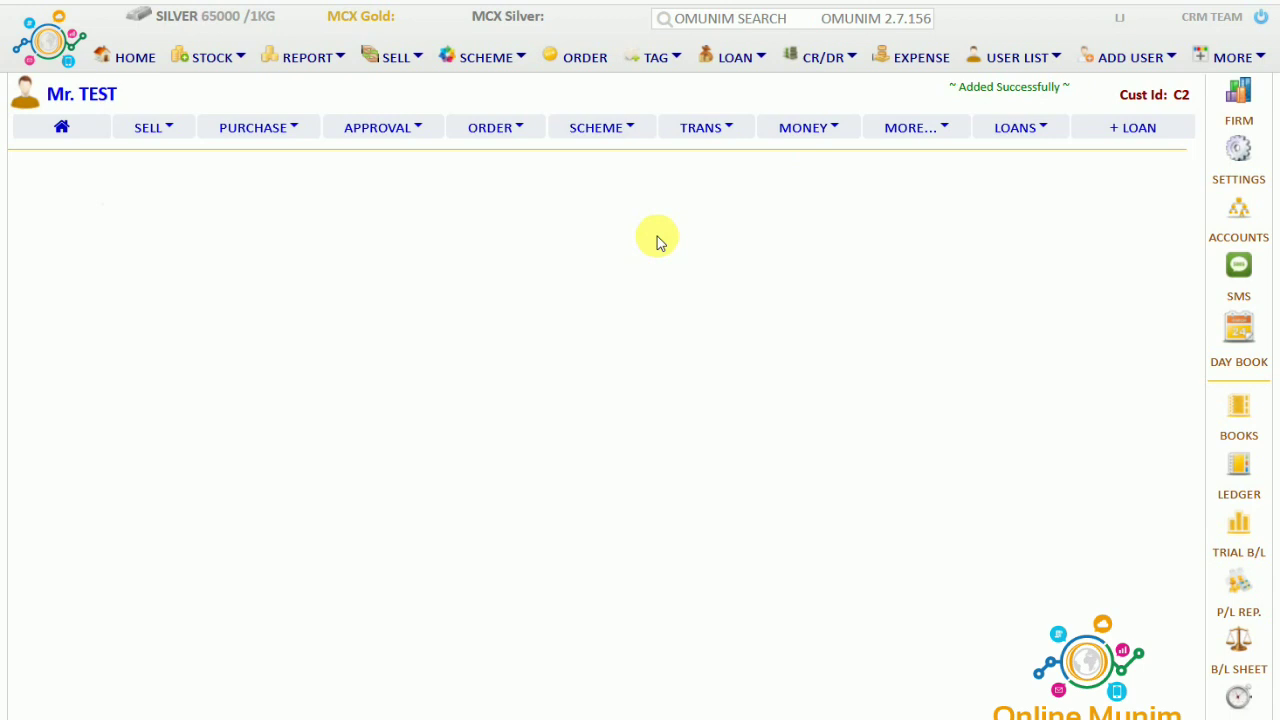
# Step: Open a new order for Mr. TEST: order IO 2, firm LJ, bill date 19 JUN 2022
pyautogui.click(527, 128)
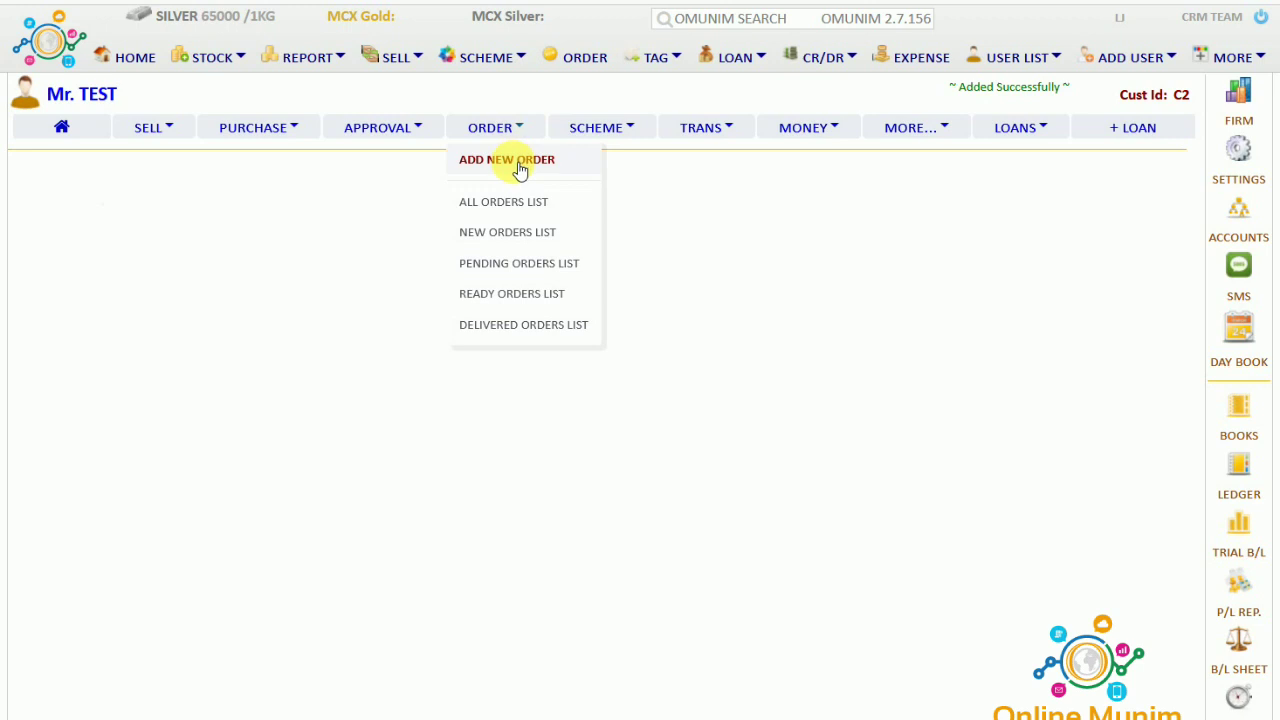
pyautogui.click(519, 168)
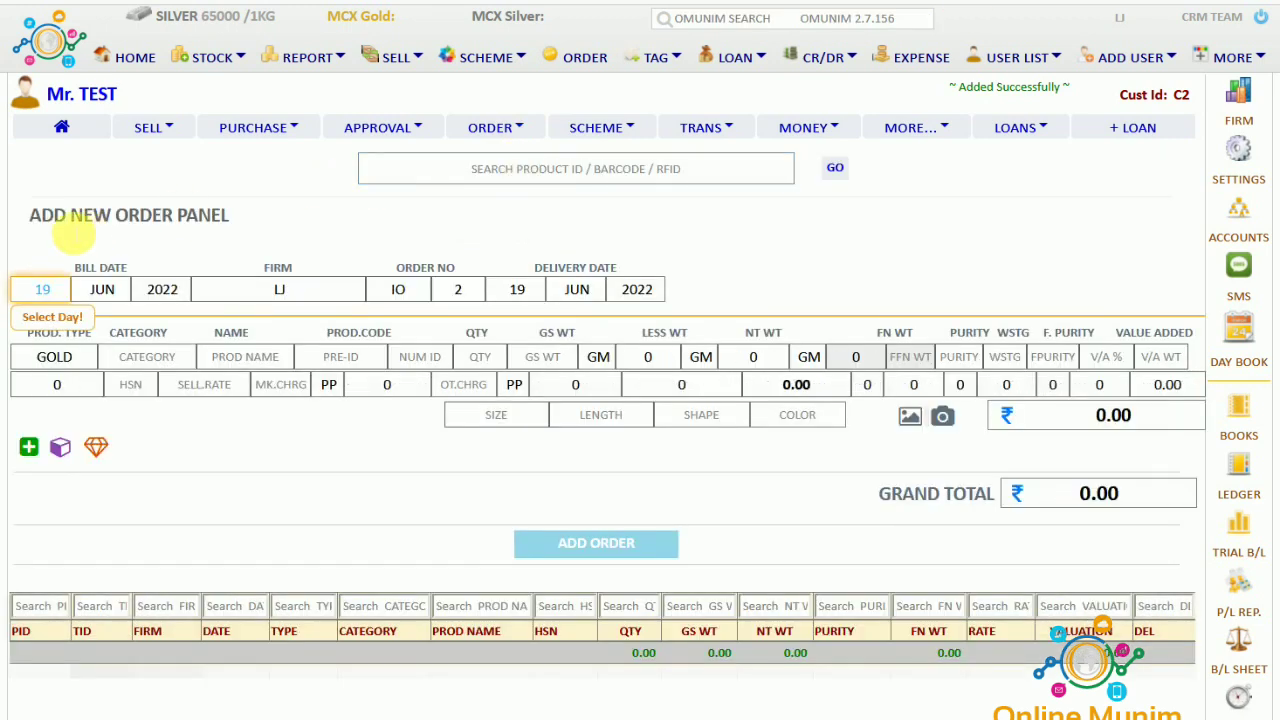
pyautogui.moveTo(41, 223); pyautogui.dragTo(232, 229)
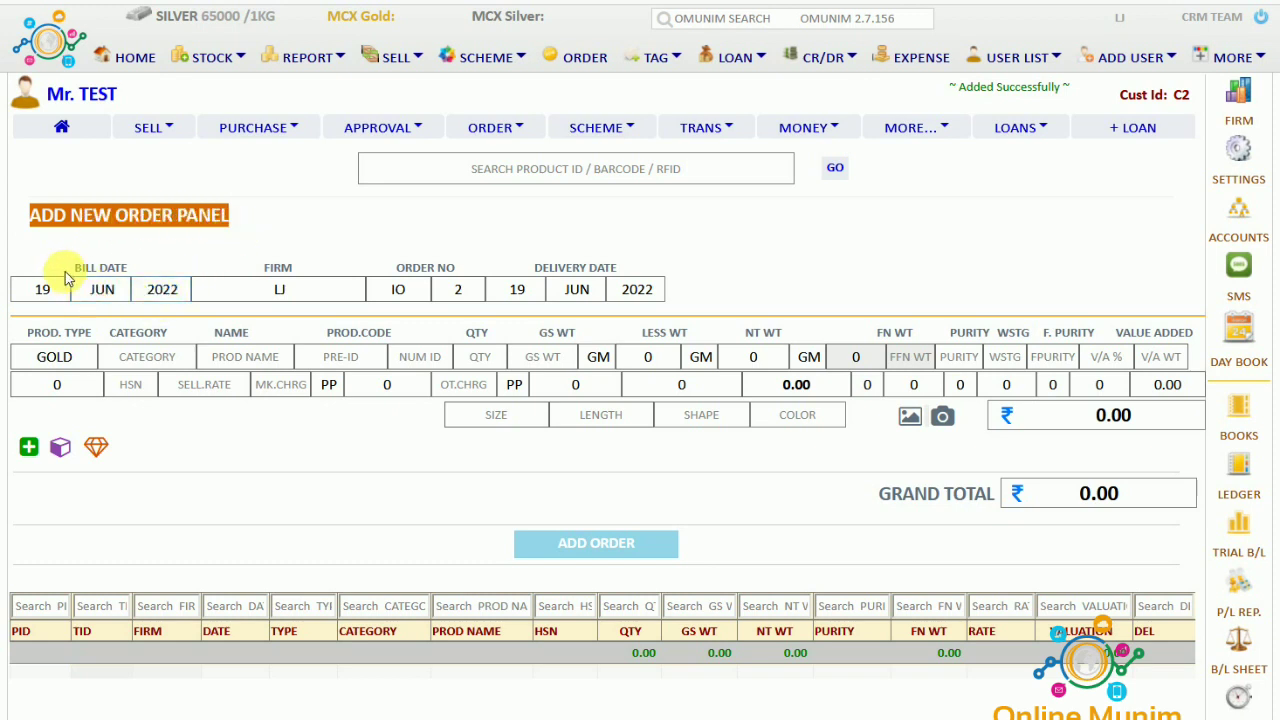
pyautogui.moveTo(70, 277); pyautogui.dragTo(135, 276)
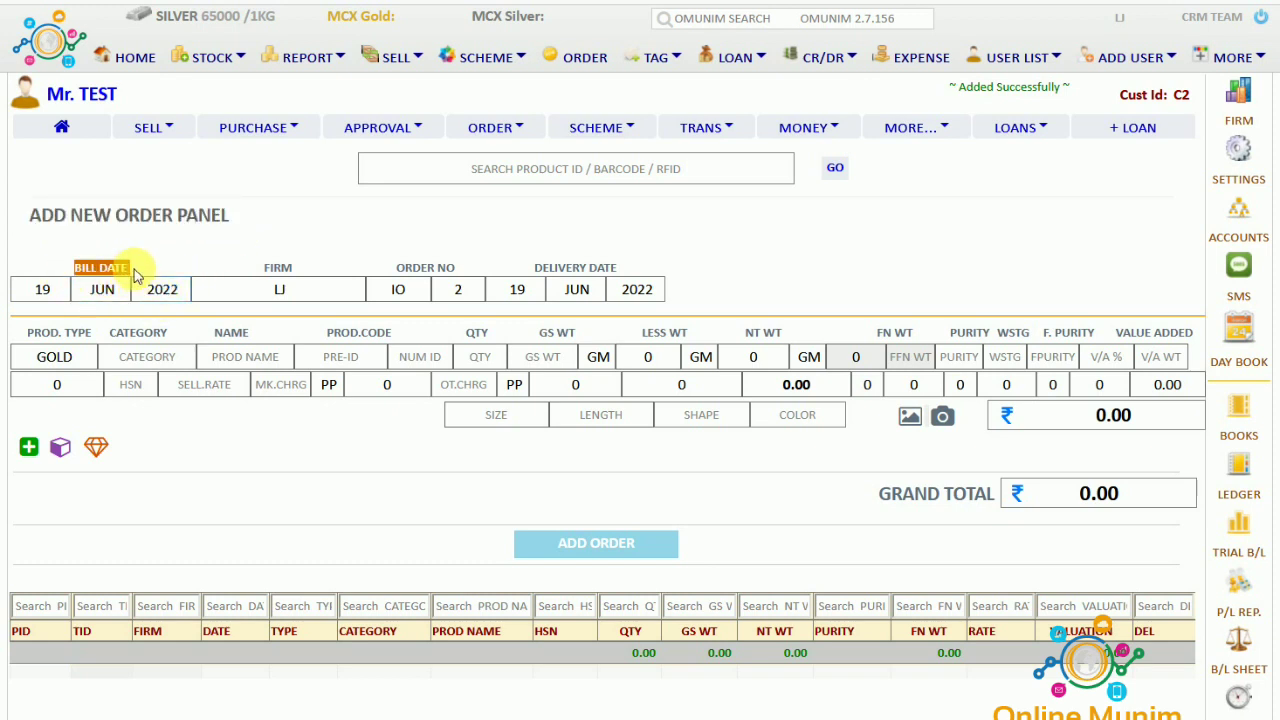
pyautogui.moveTo(257, 271); pyautogui.dragTo(312, 271)
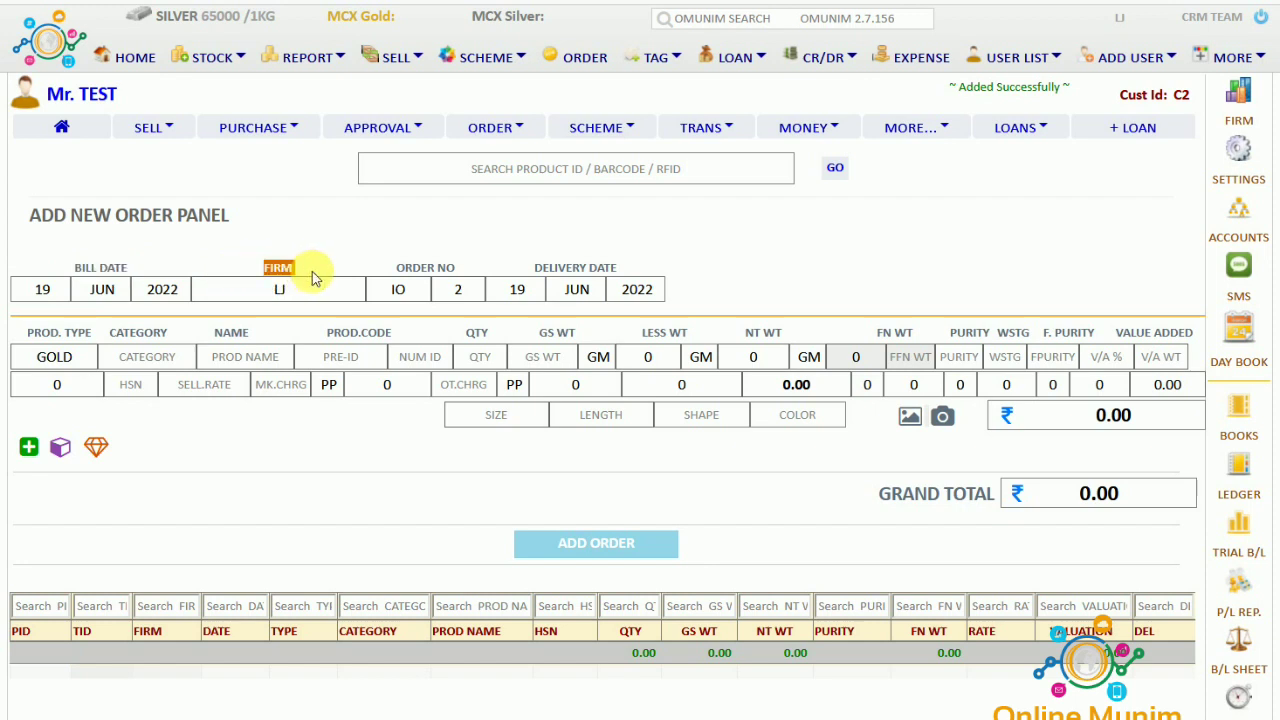
pyautogui.moveTo(392, 267); pyautogui.dragTo(620, 270)
# Step: Set the order's delivery day to 27
pyautogui.click(528, 294)
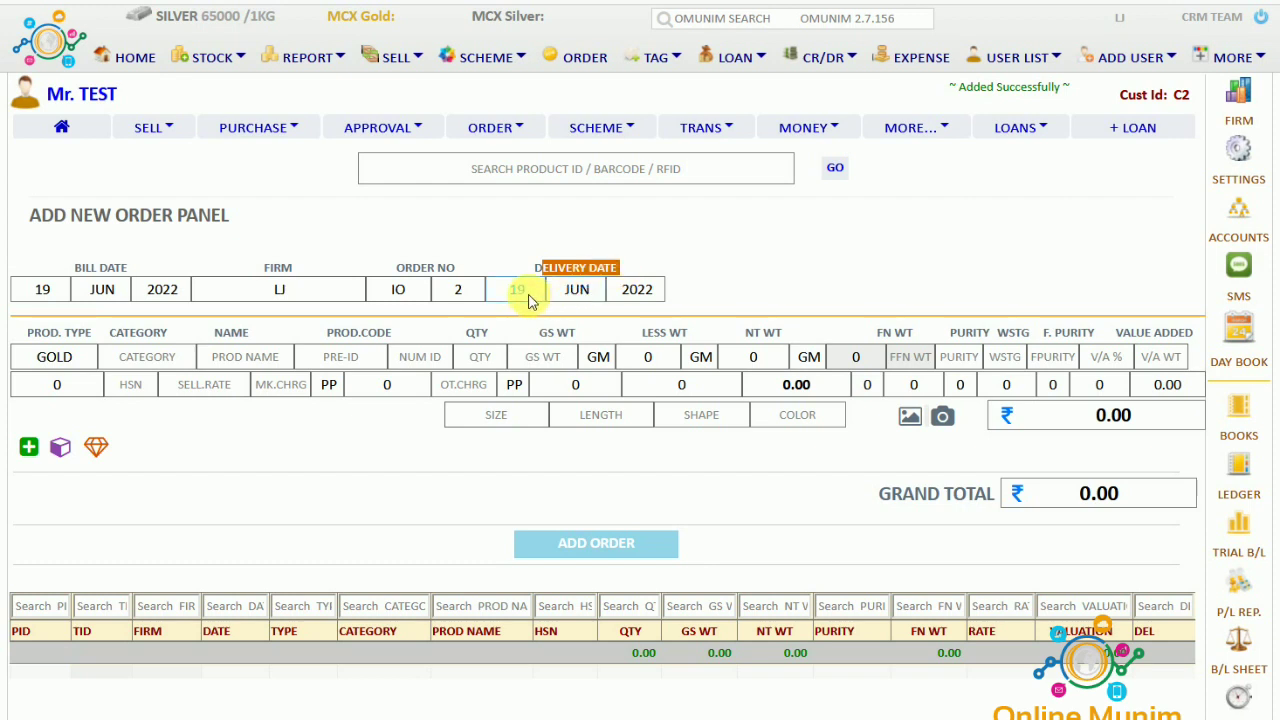
pyautogui.click(528, 294)
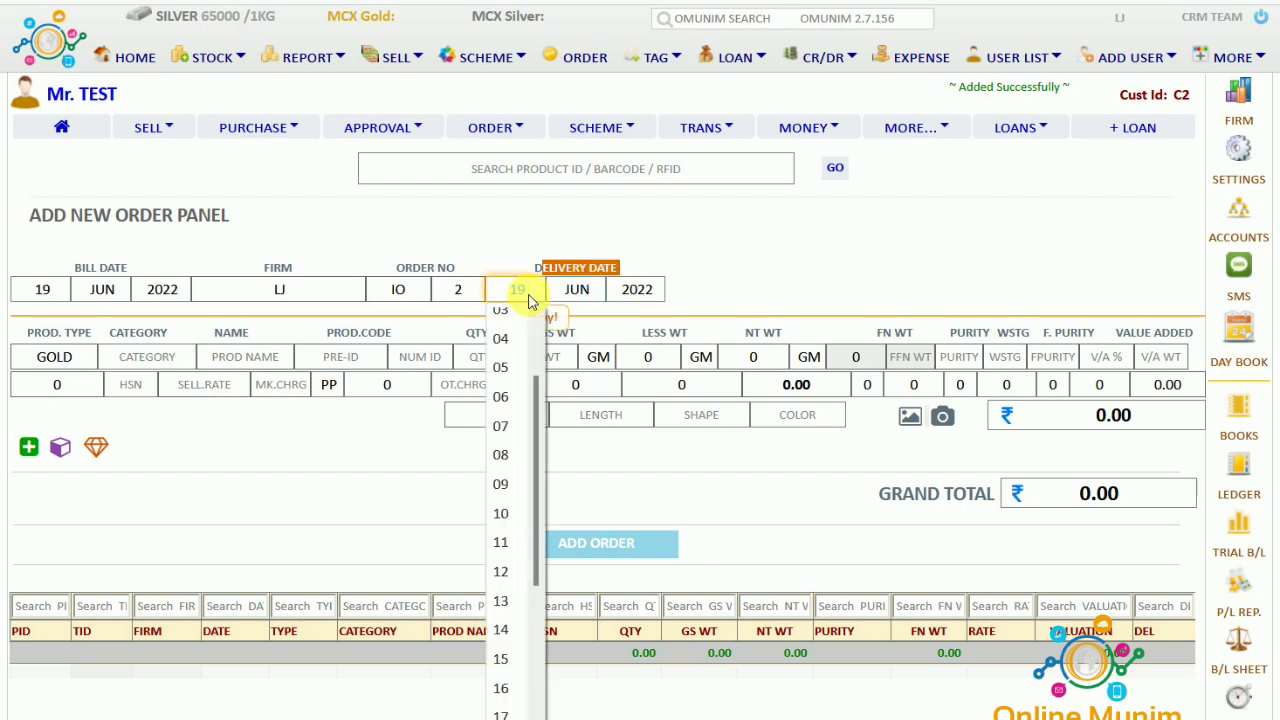
pyautogui.scroll(-3, 519, 522)
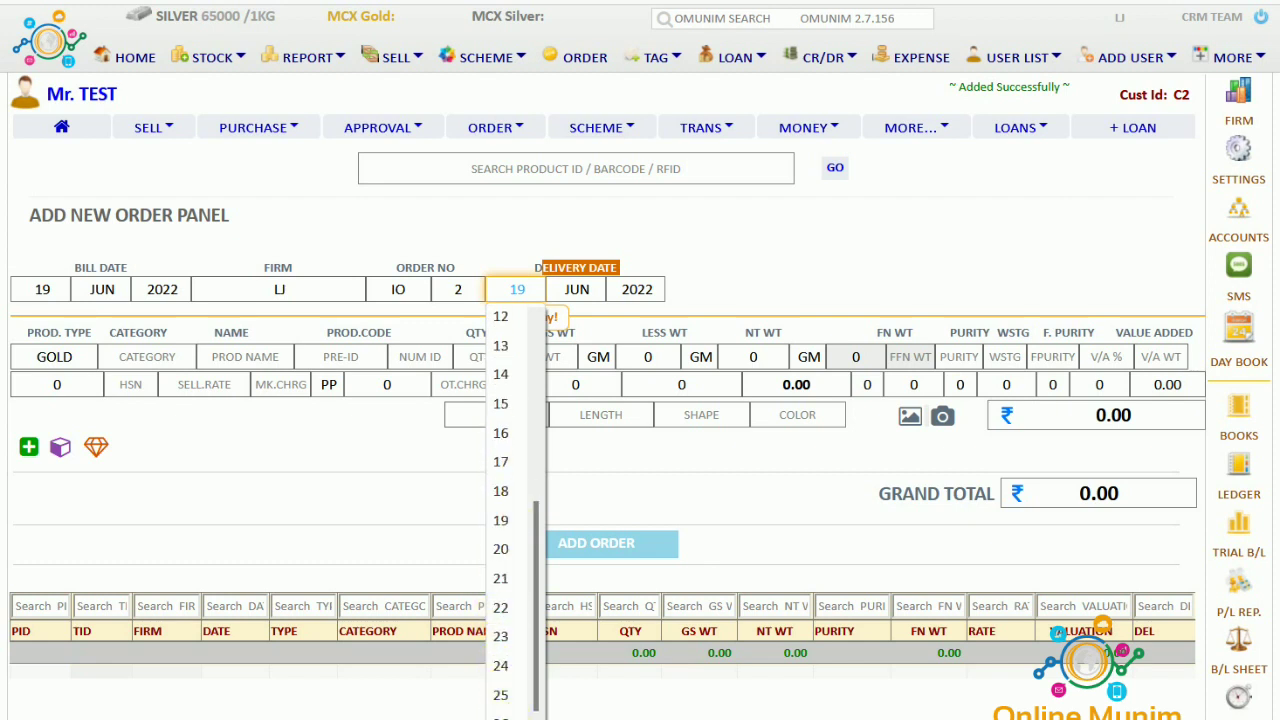
pyautogui.click(505, 705)
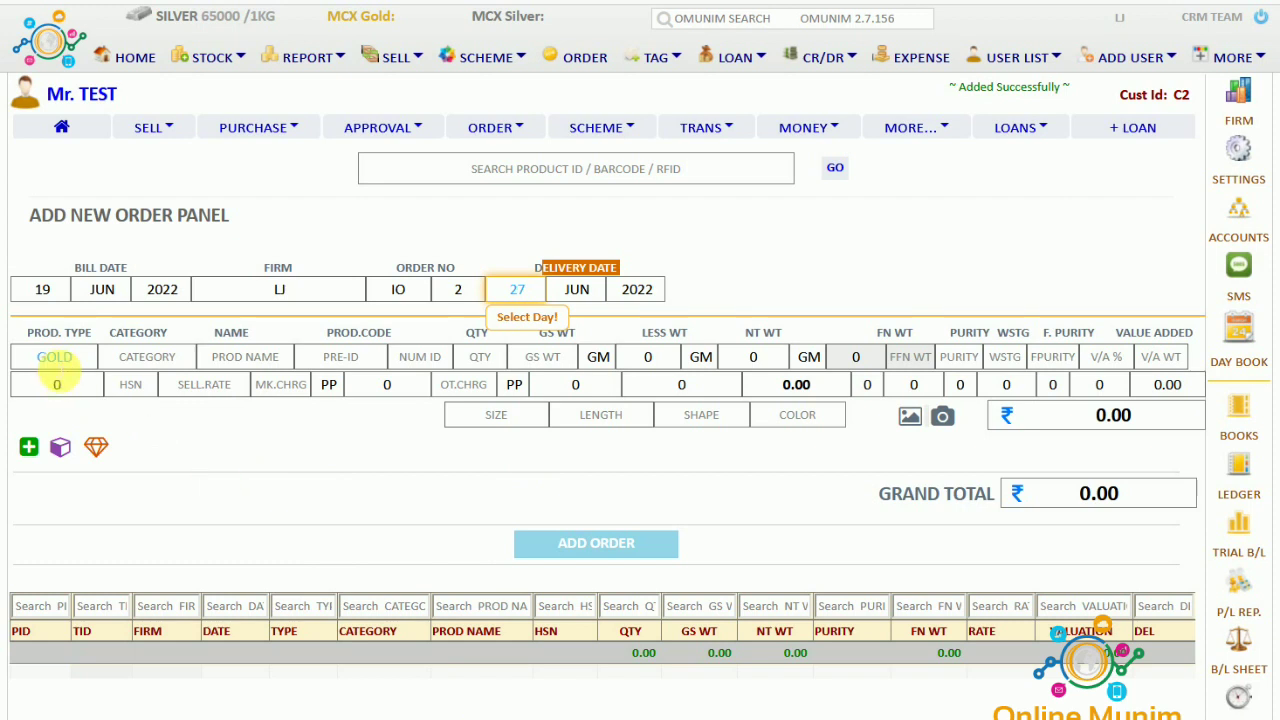
# Step: Enter a gold RING item named LRING, keeping the PG# product code
pyautogui.click(54, 358)
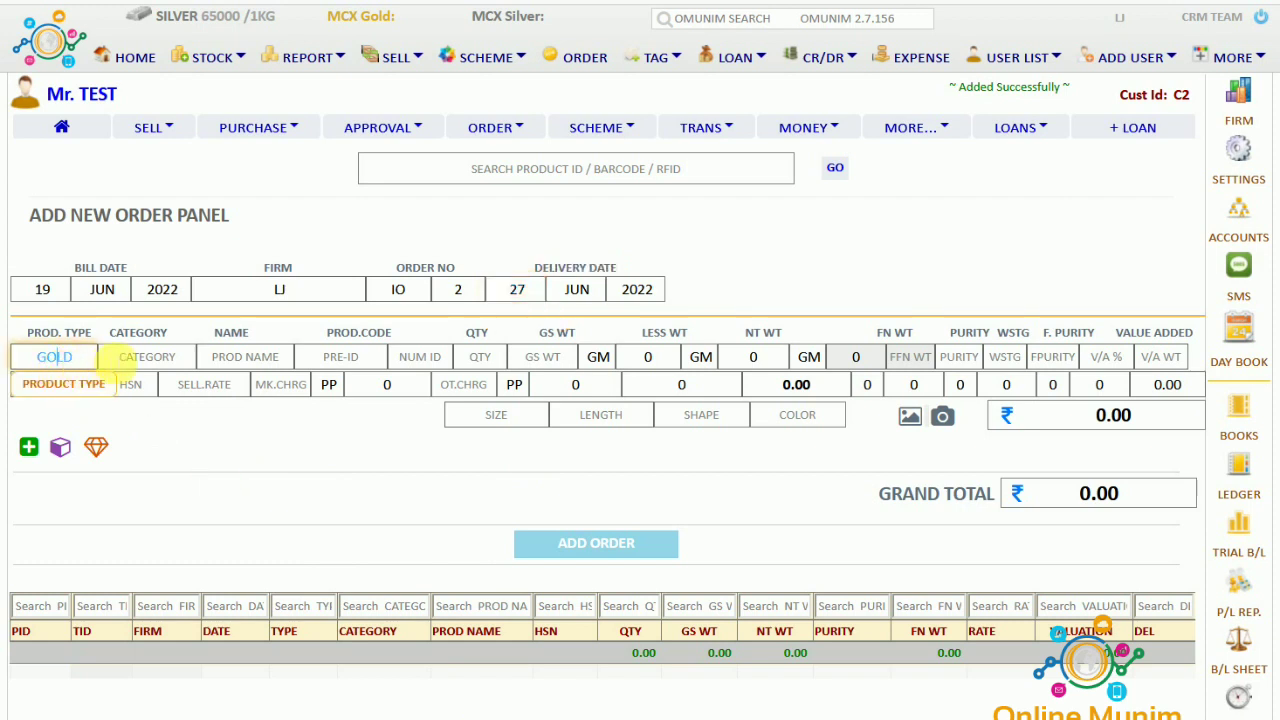
pyautogui.click(135, 360)
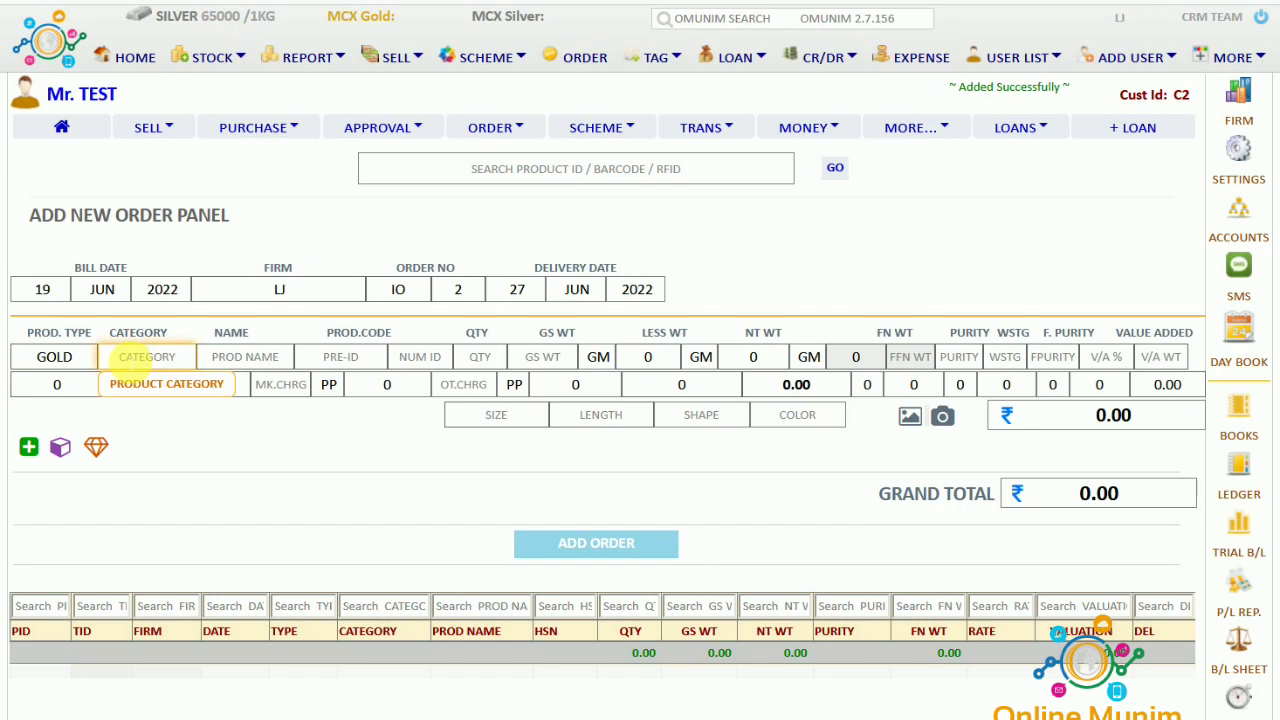
pyautogui.write('RING')
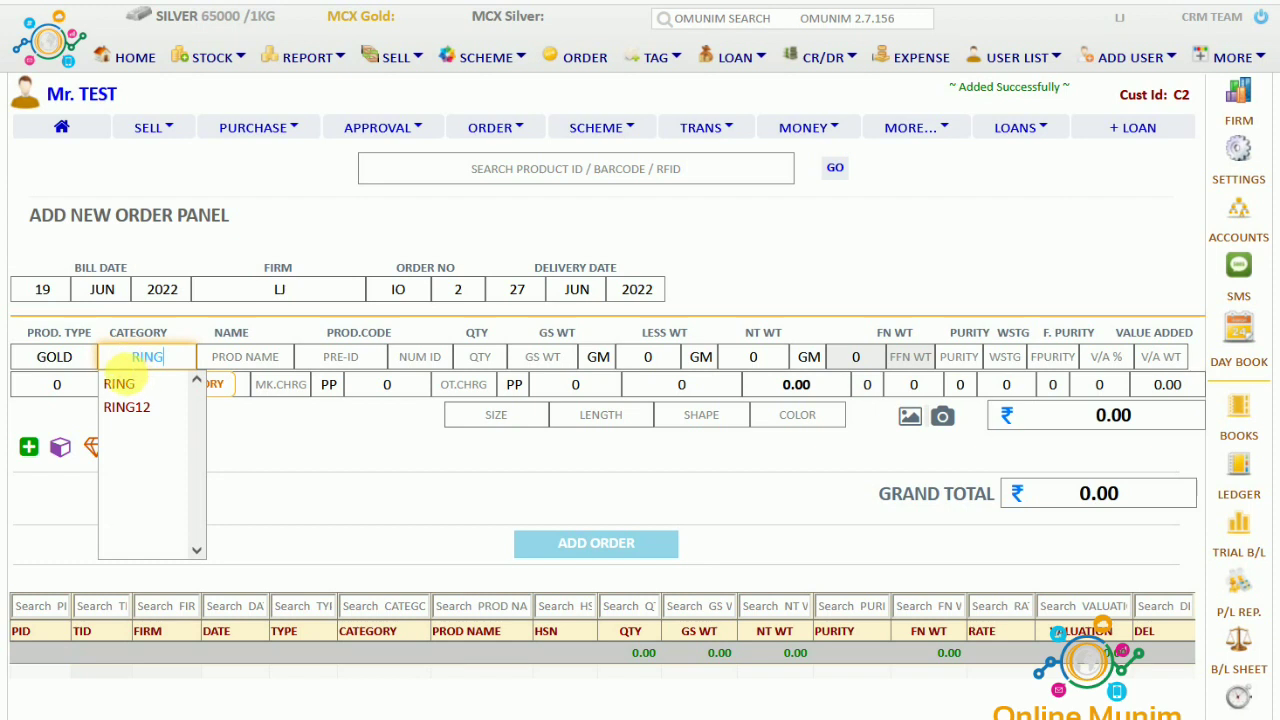
pyautogui.click(127, 384)
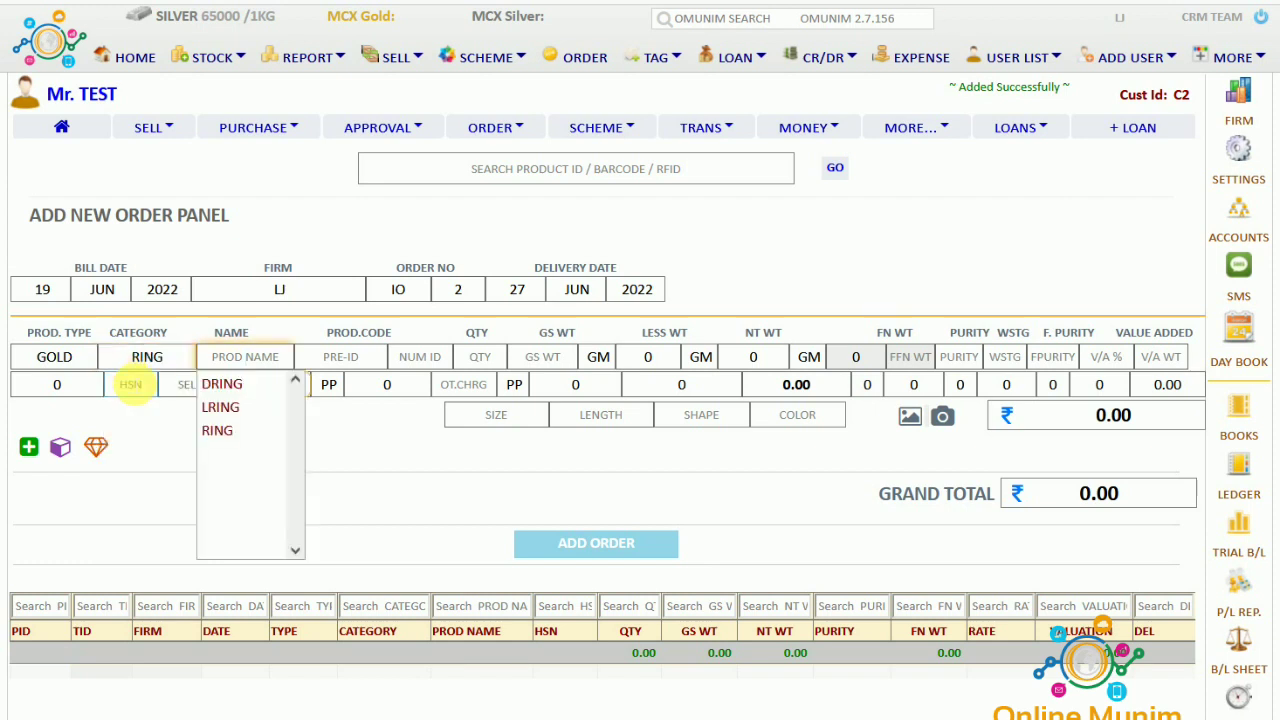
pyautogui.write('LRING')
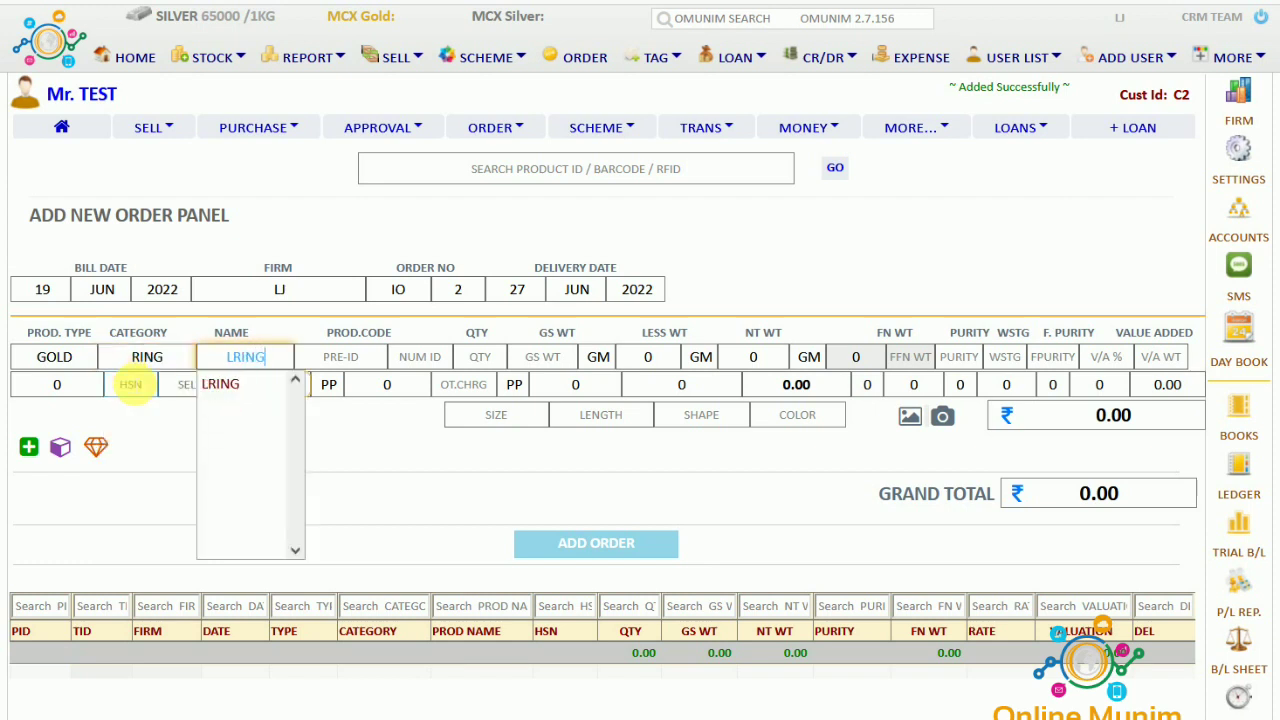
pyautogui.press('Return')
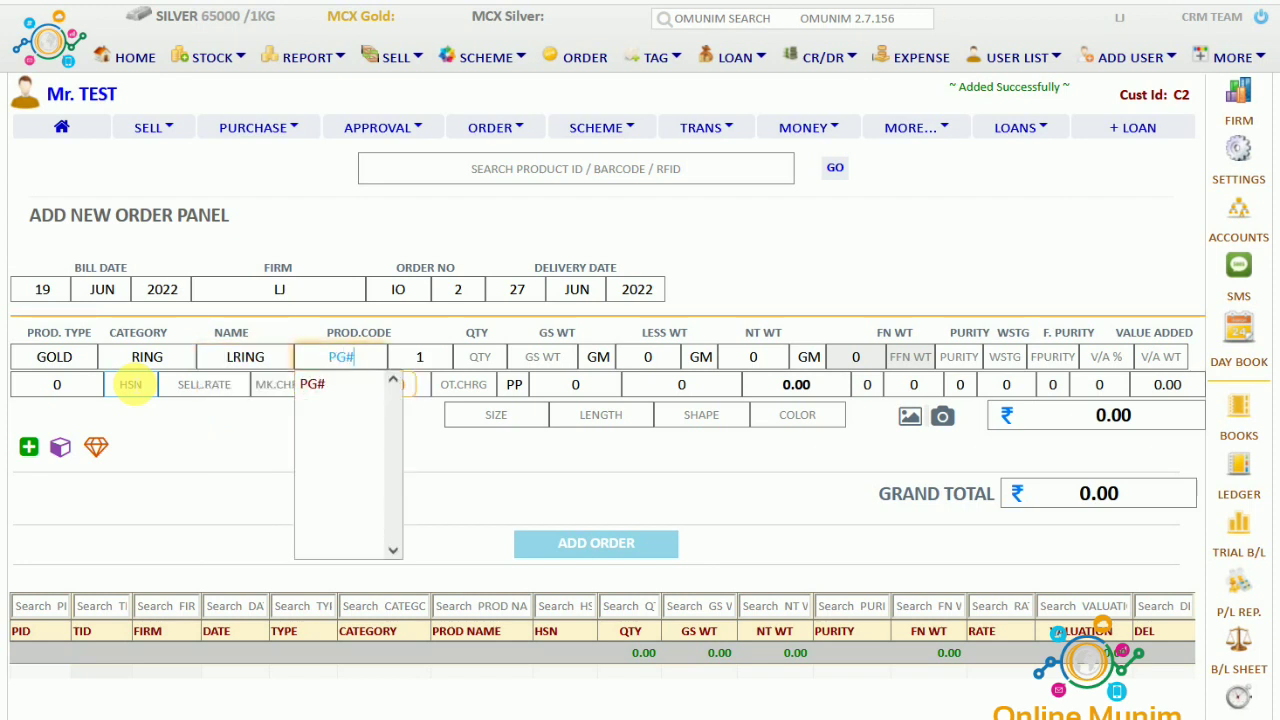
pyautogui.press('Return')
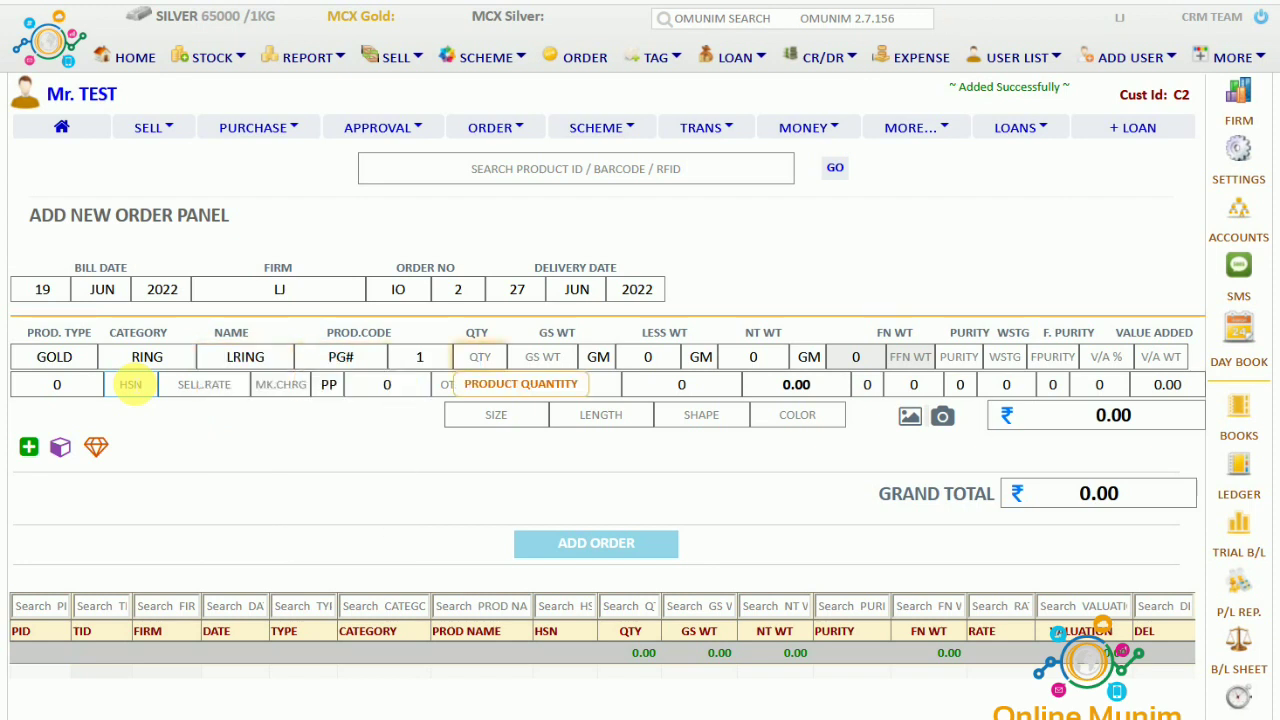
# Step: Set quantity 1, gross weight 9.320 GM and purity 92
pyautogui.write('1')
pyautogui.press('Return')
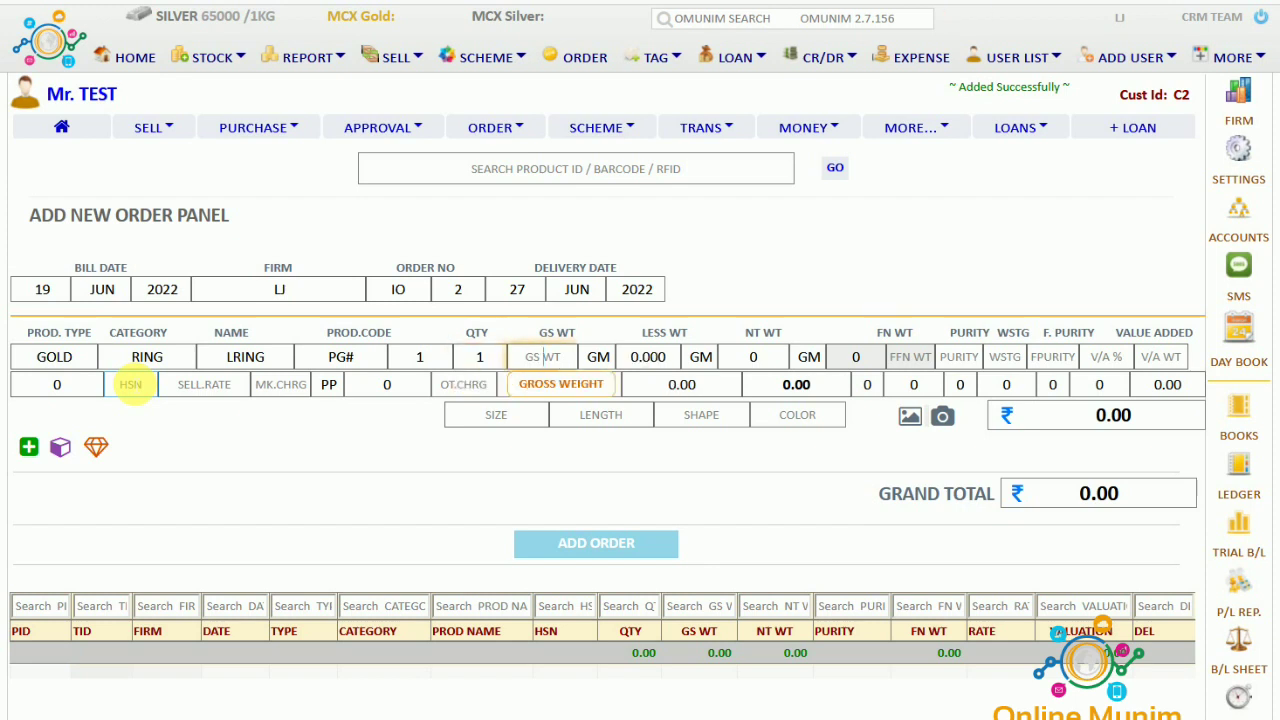
pyautogui.write('9.320')
pyautogui.press('Return')
pyautogui.press('Return')
pyautogui.press('Return')
pyautogui.press('Return')
pyautogui.write('92')
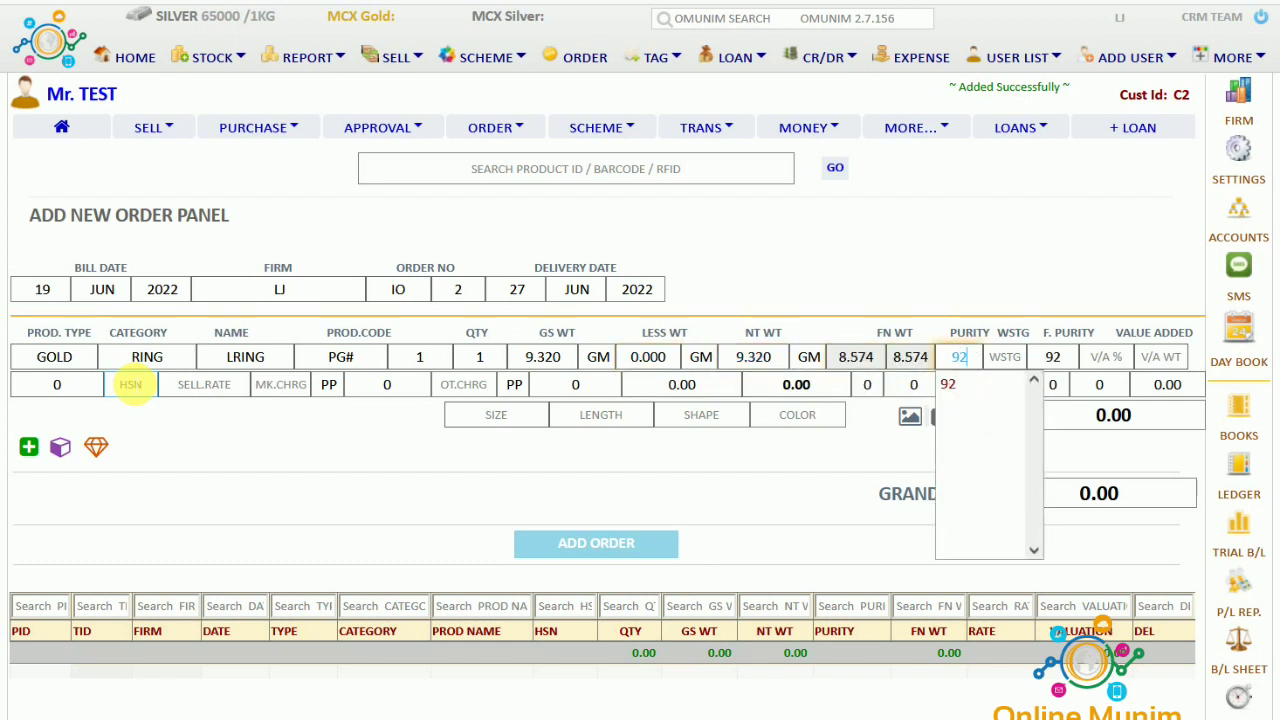
pyautogui.press('Return')
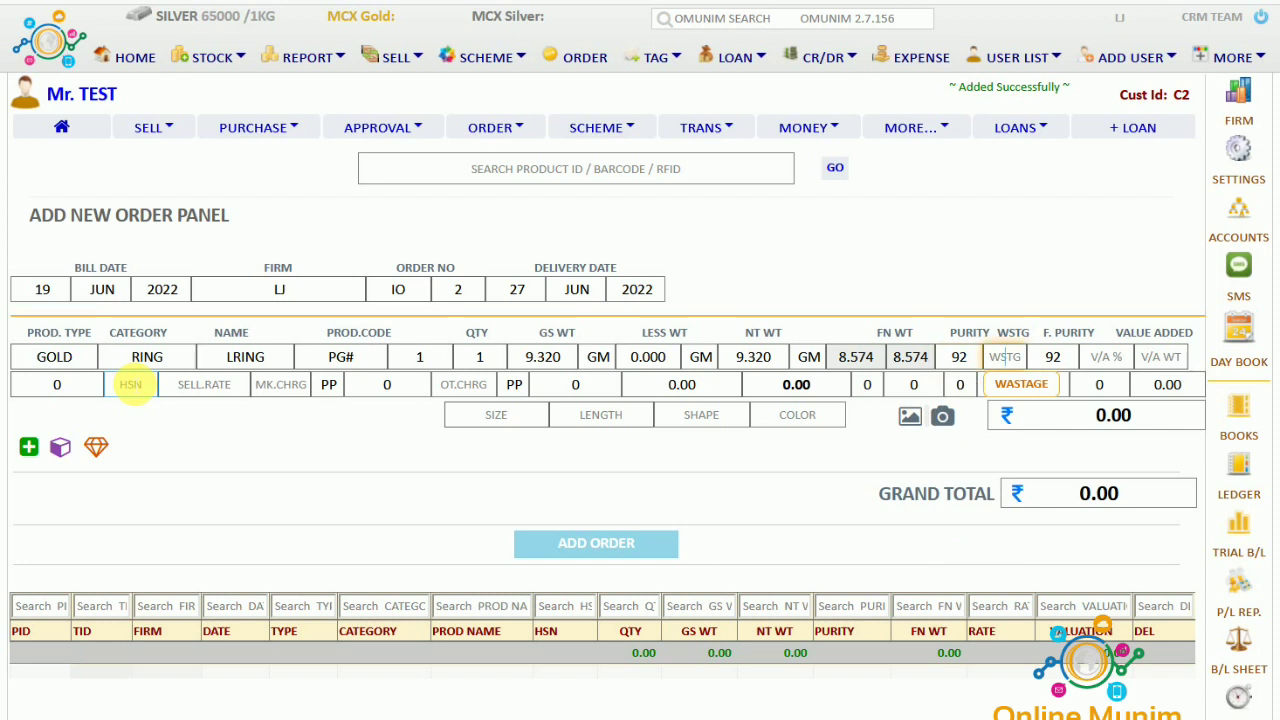
# Step: Enter zero wastage and zero value-added percent, advancing past HSN to the selling rate
pyautogui.write('0')
pyautogui.press('Return')
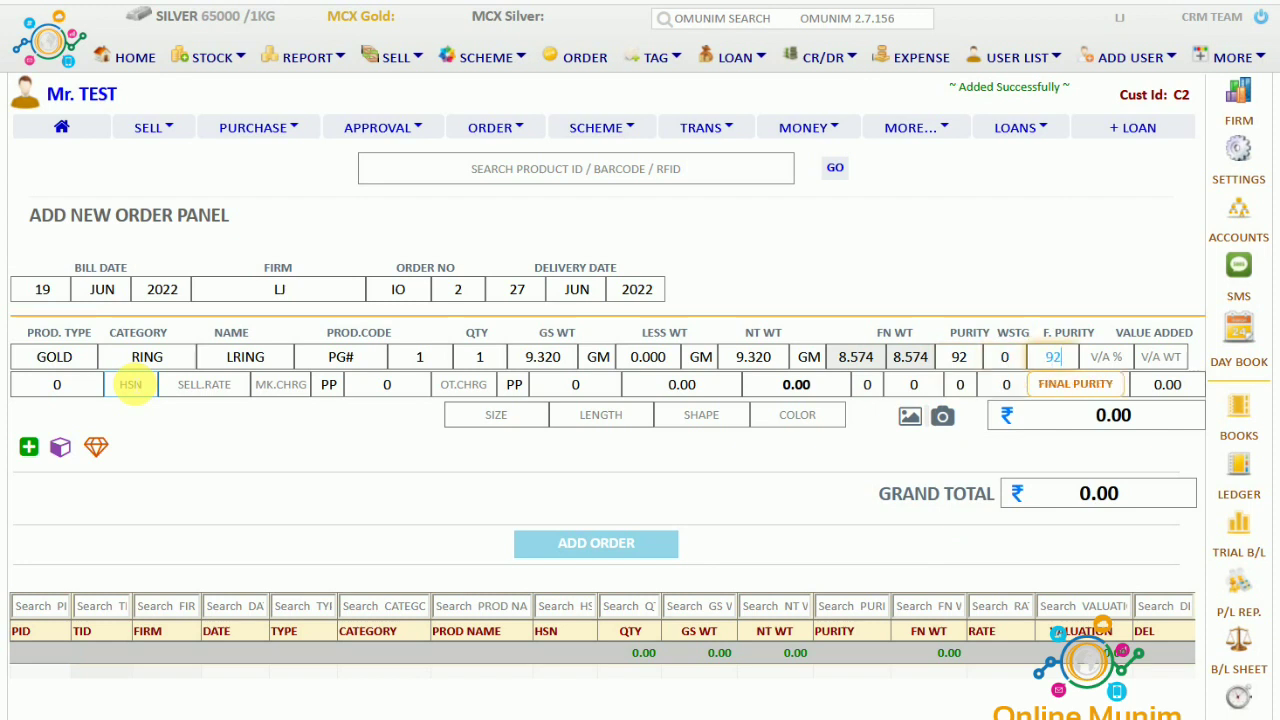
pyautogui.press('Return')
pyautogui.write('0')
pyautogui.press('Return')
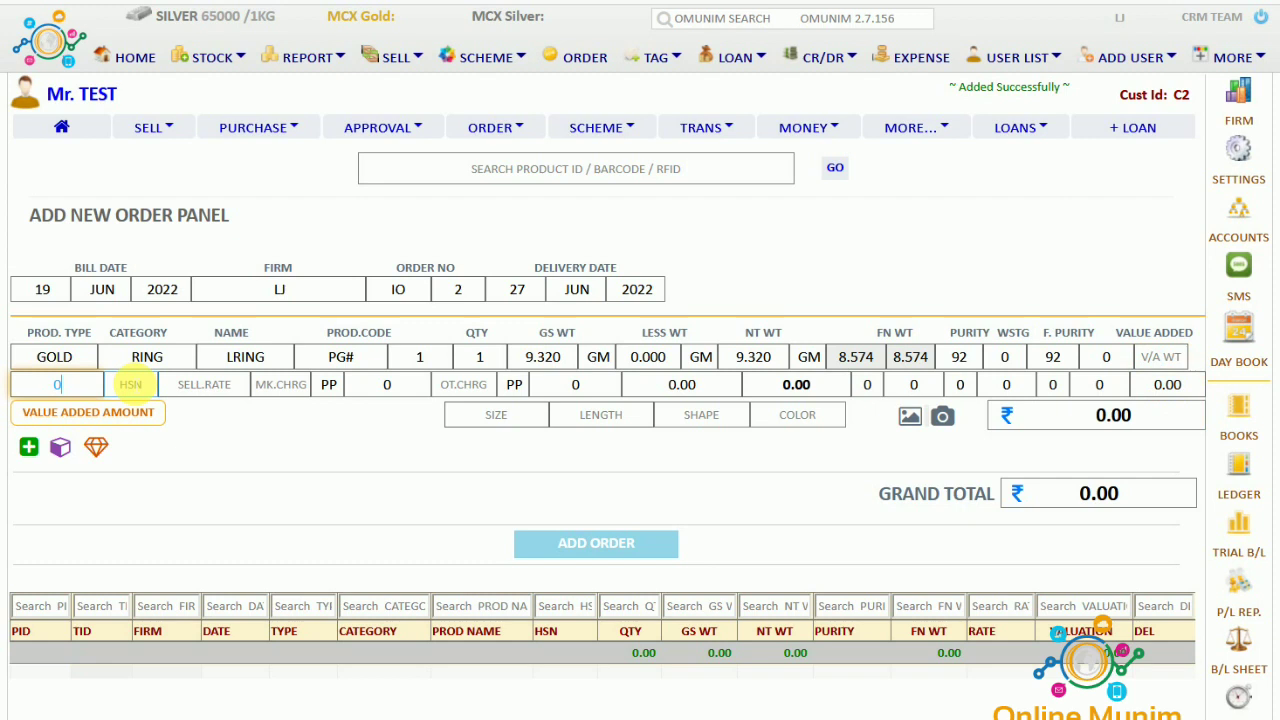
pyautogui.press('Return')
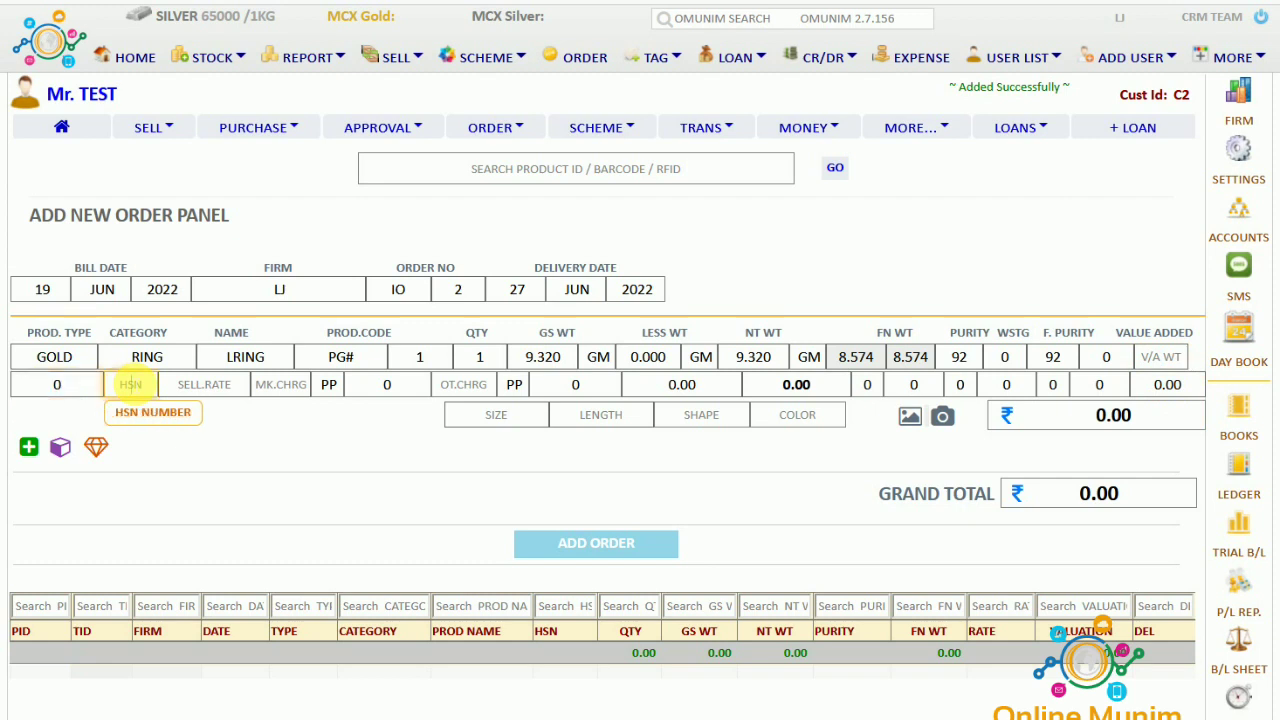
pyautogui.press('Return')
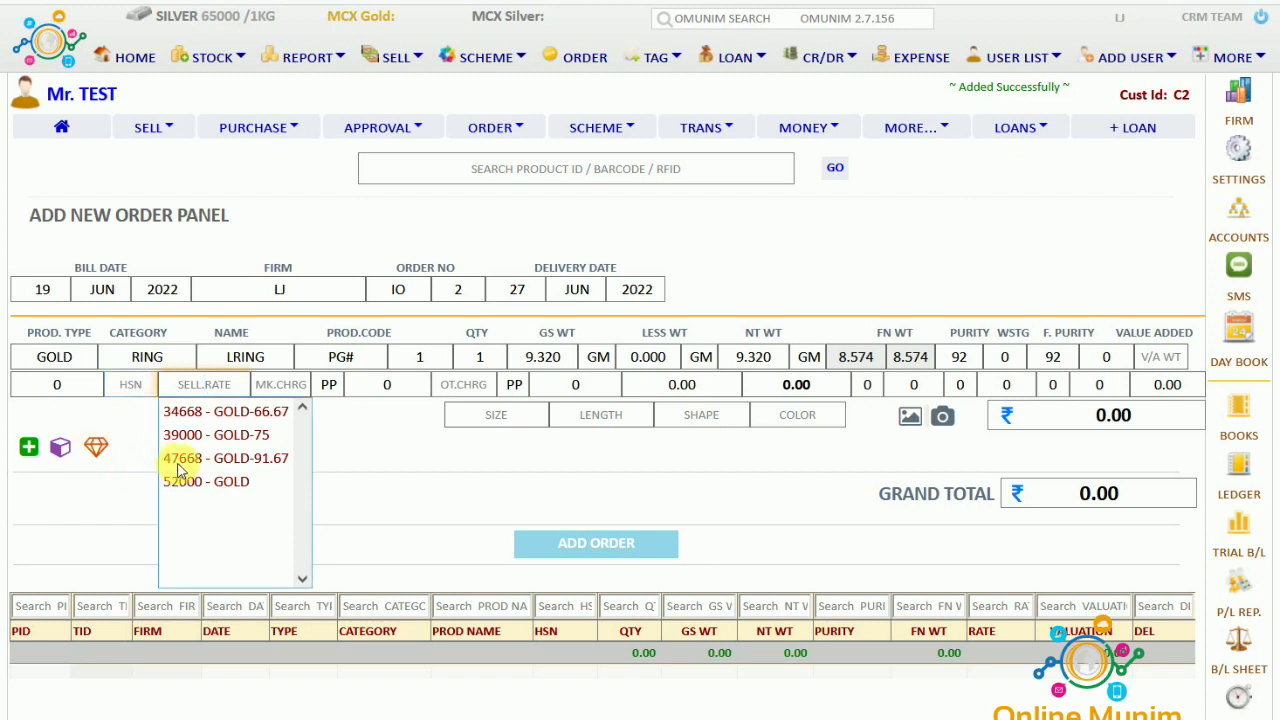
# Step: Price the ring at the 52000 gold rate with 300 per GM making, then add the order
pyautogui.click(185, 481)
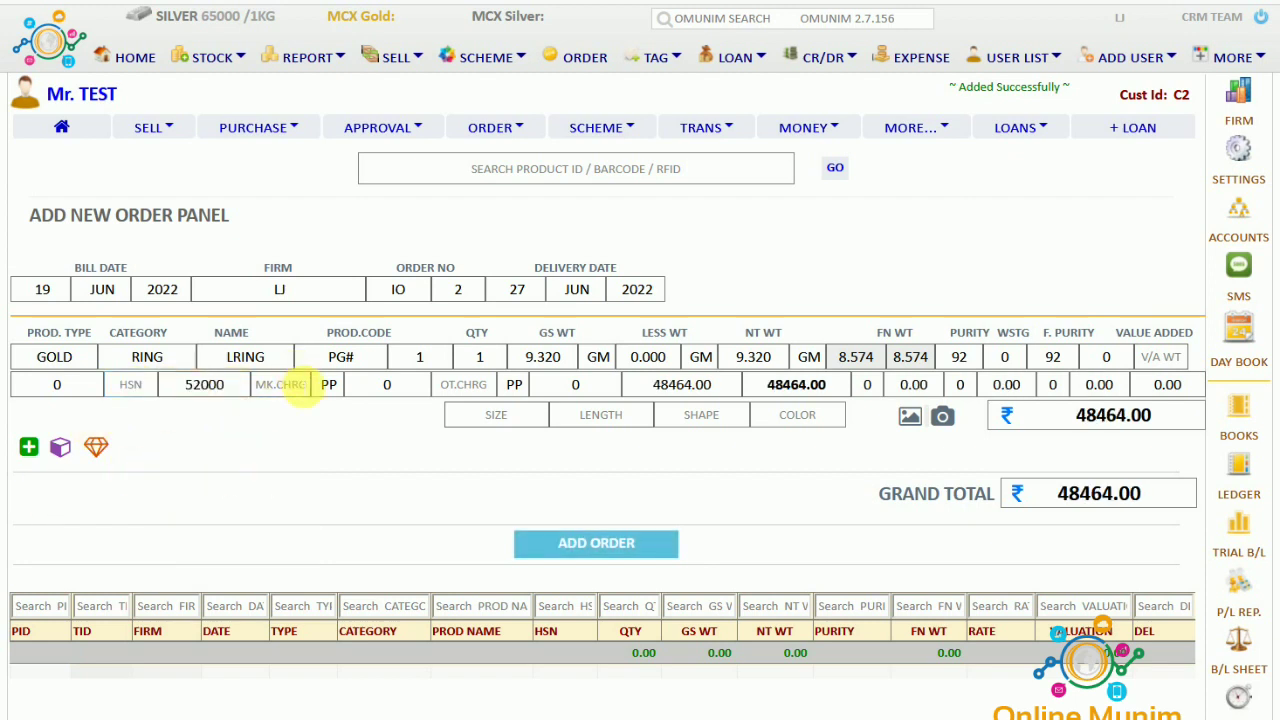
pyautogui.click(288, 385)
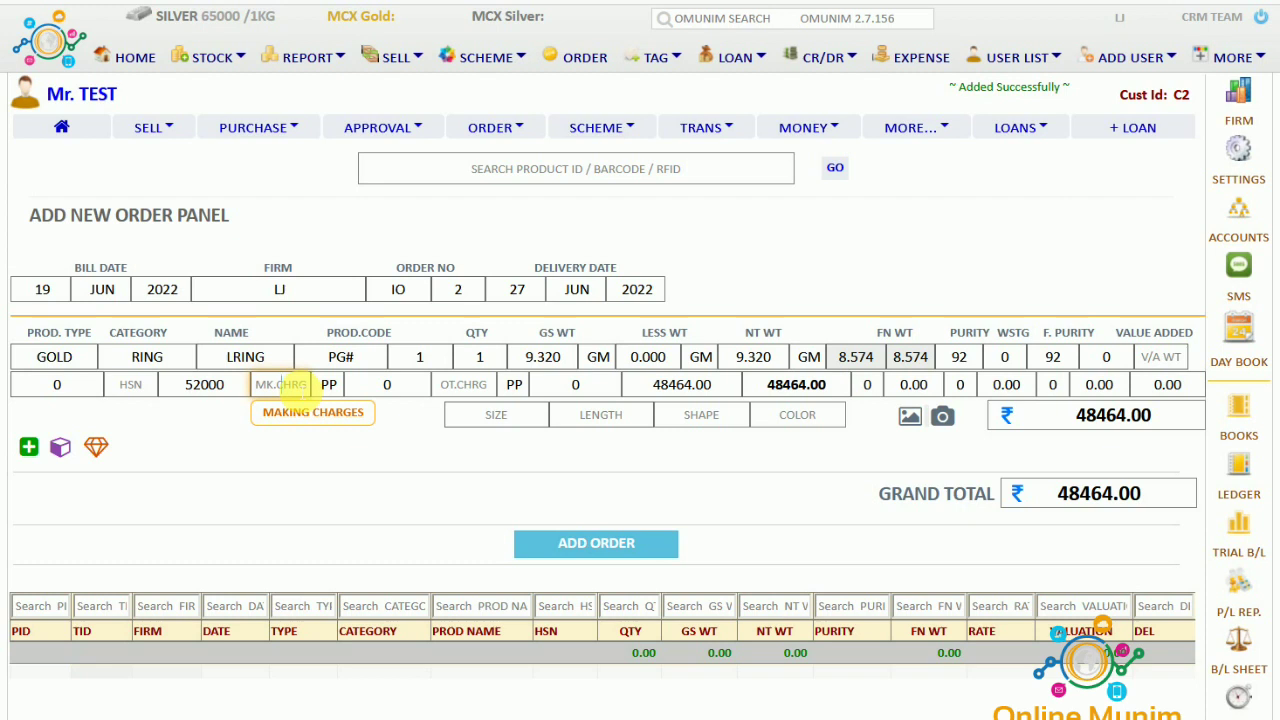
pyautogui.write('300')
pyautogui.click(322, 388)
pyautogui.click(345, 450)
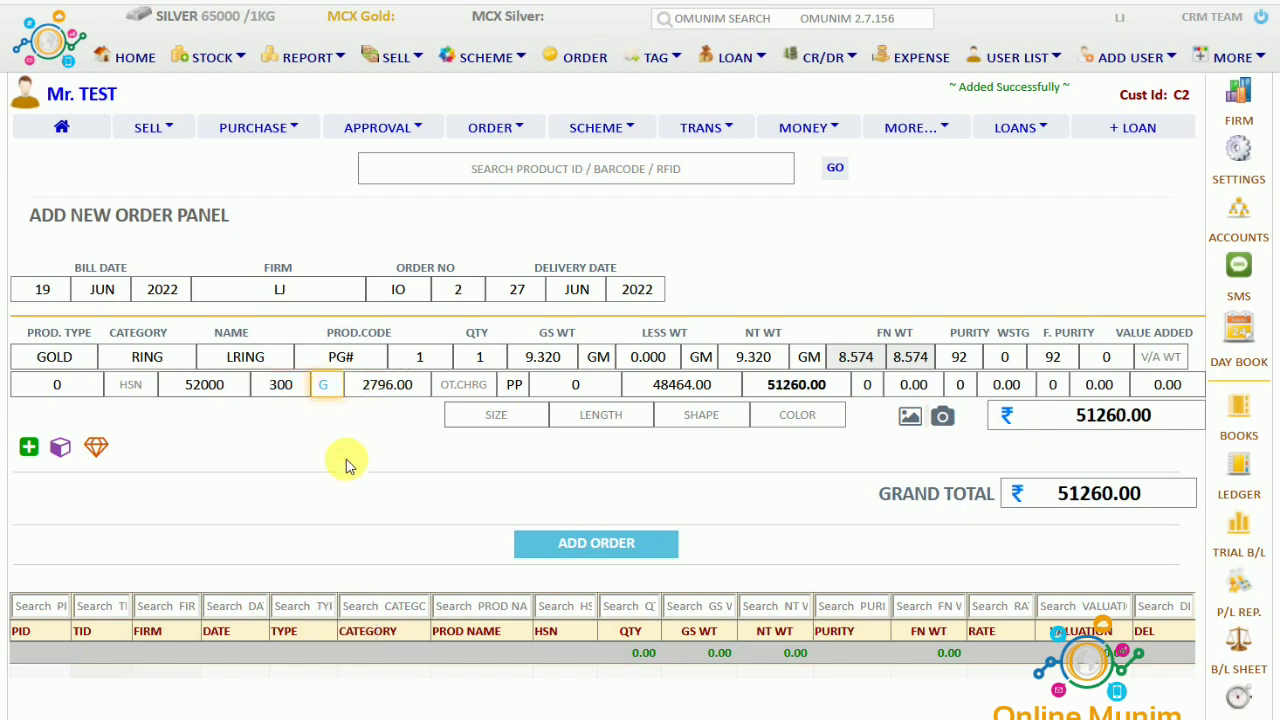
pyautogui.click(463, 388)
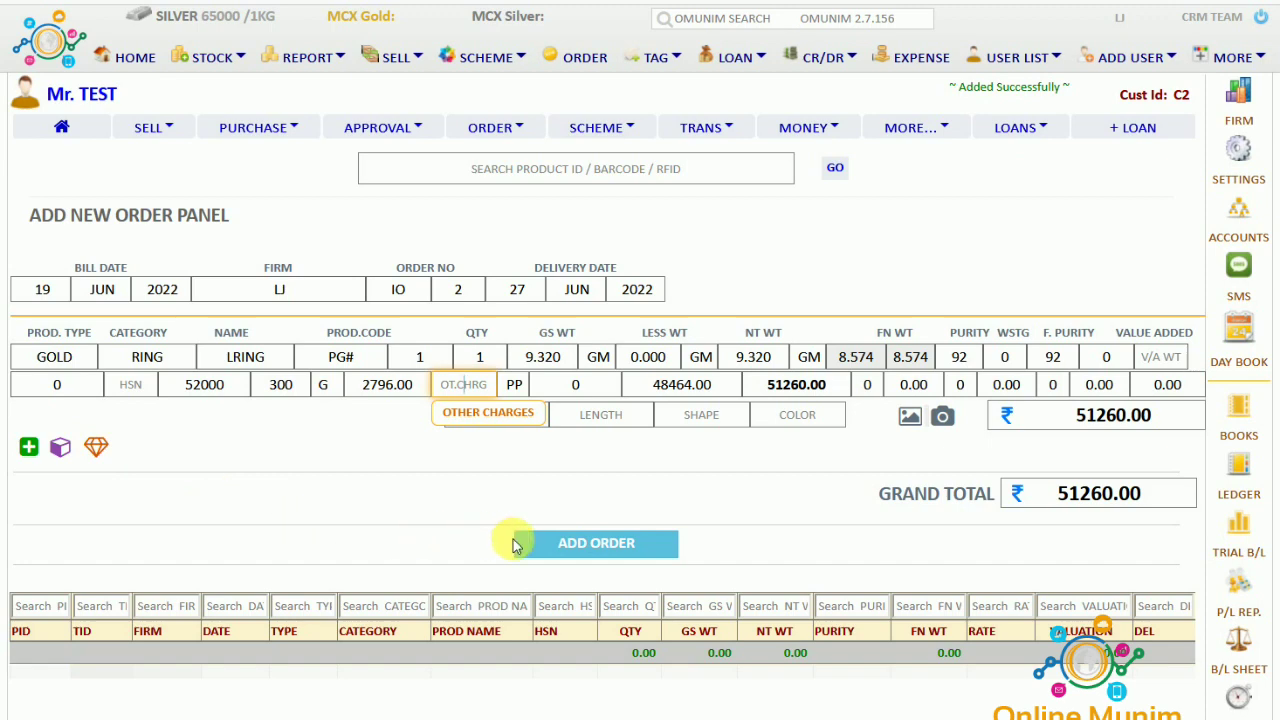
pyautogui.click(590, 545)
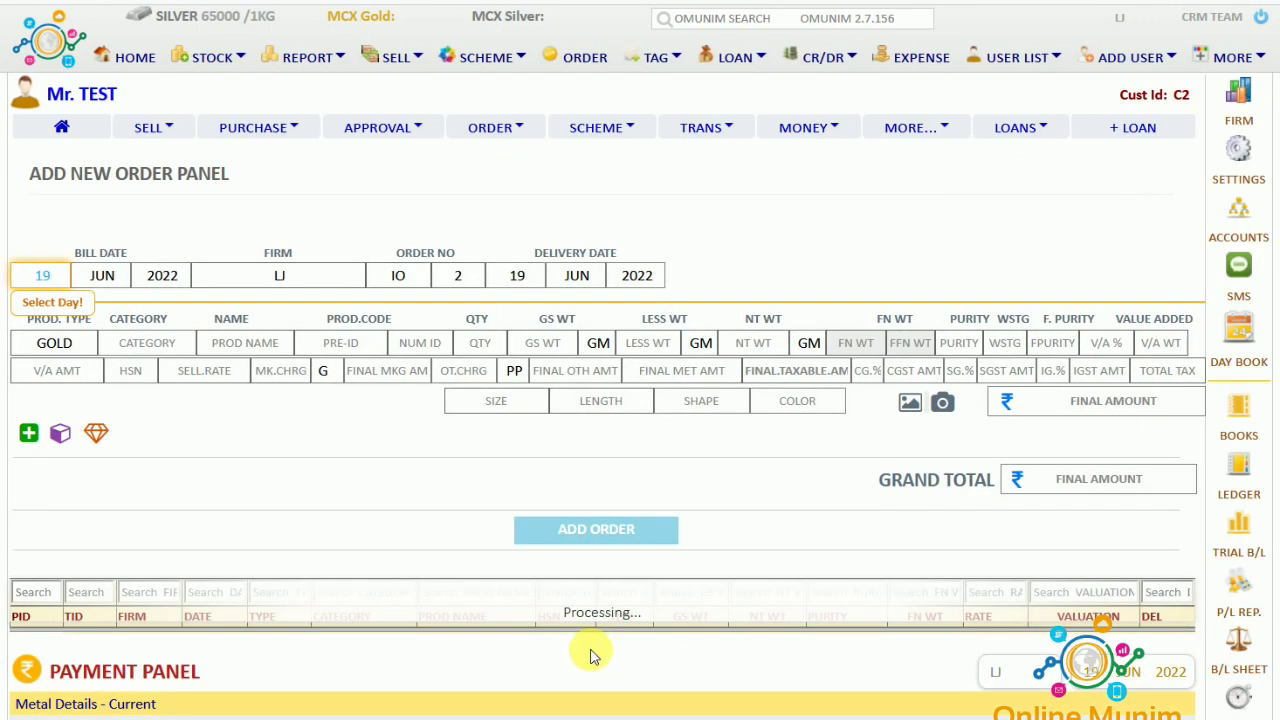
# Step: In the Payment Panel, apply 3% VAT, record a 20000 bank advance, and submit
pyautogui.scroll(-5, 590, 652)
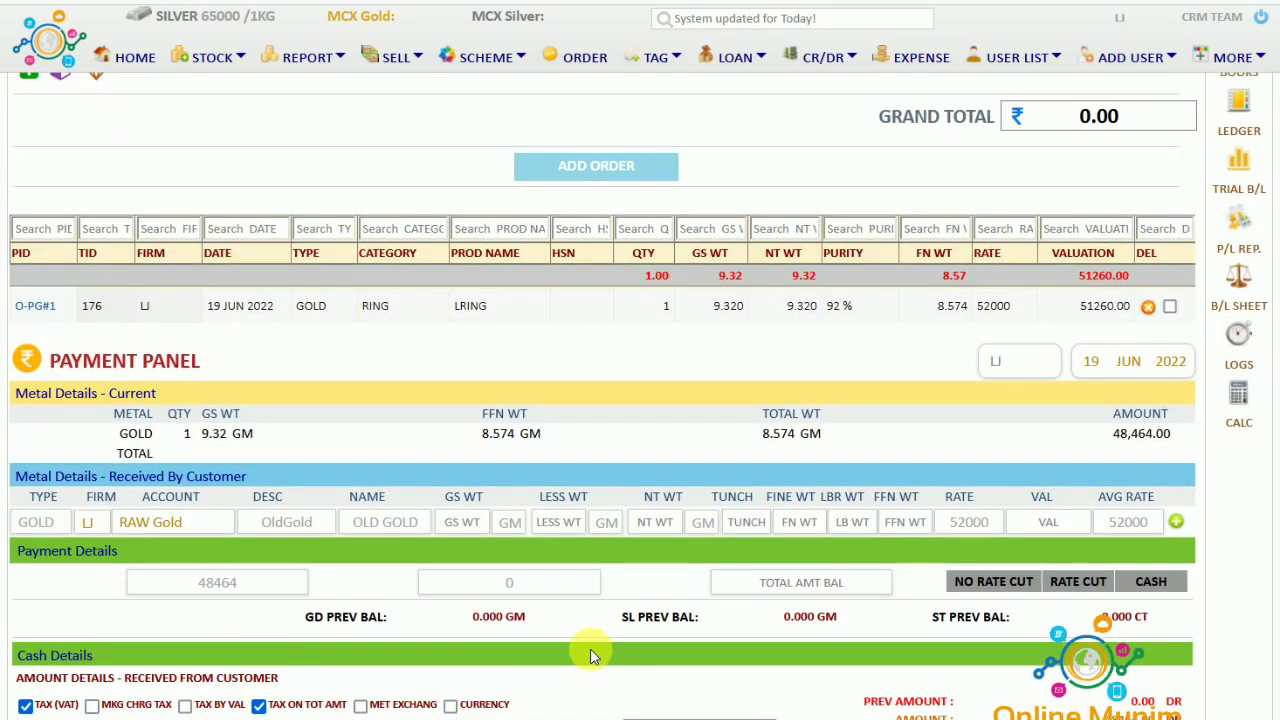
pyautogui.scroll(-3, 597, 660)
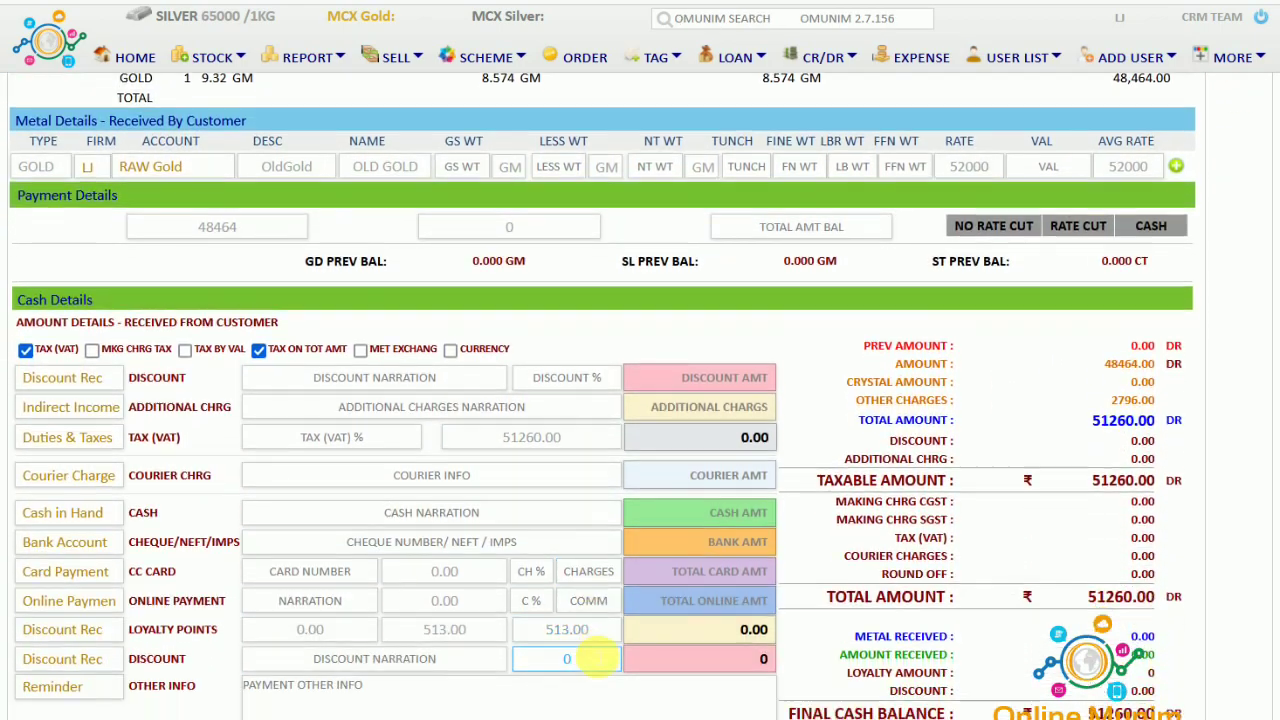
pyautogui.scroll(-1, 597, 657)
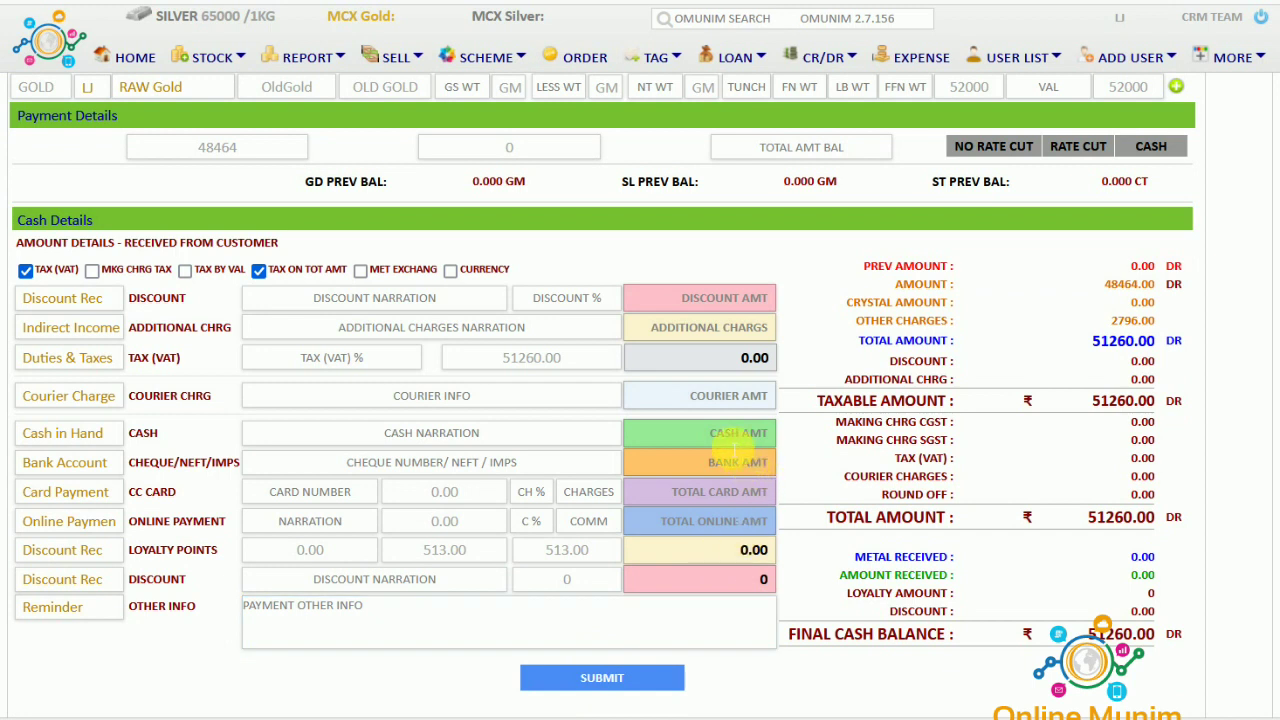
pyautogui.click(405, 368)
pyautogui.write('3')
pyautogui.press('Tab')
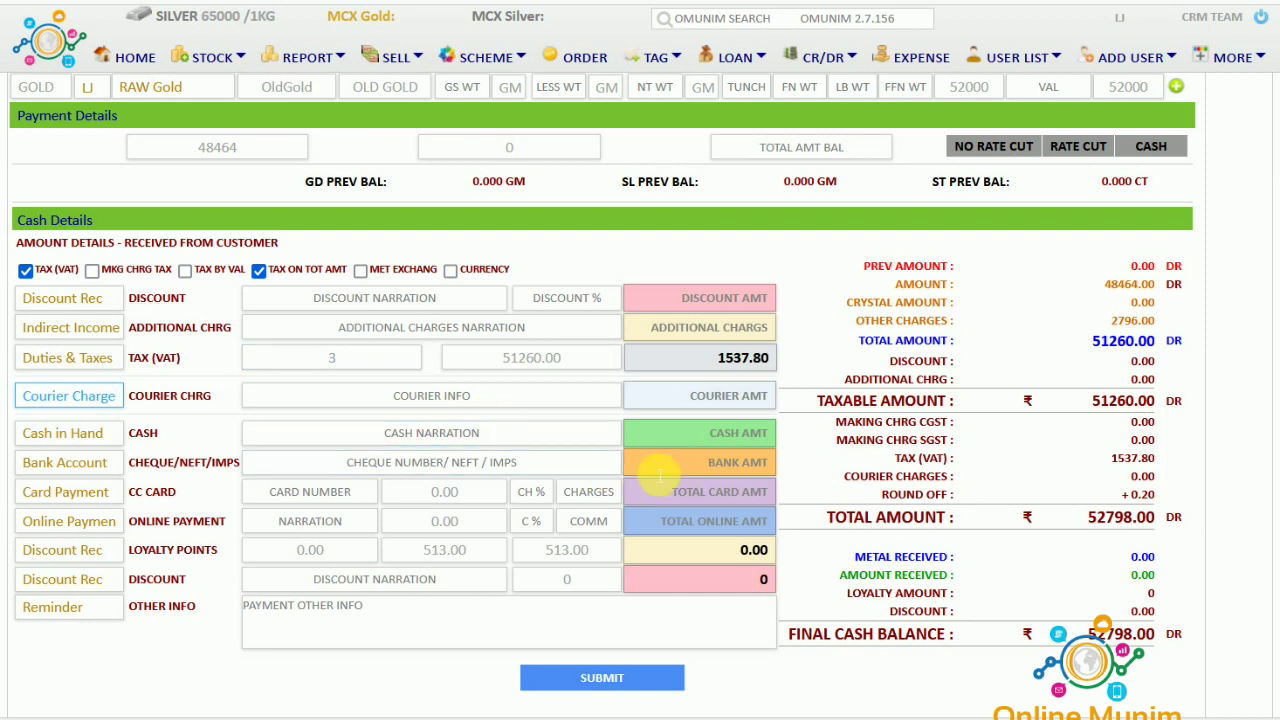
pyautogui.click(680, 463)
pyautogui.write('2')
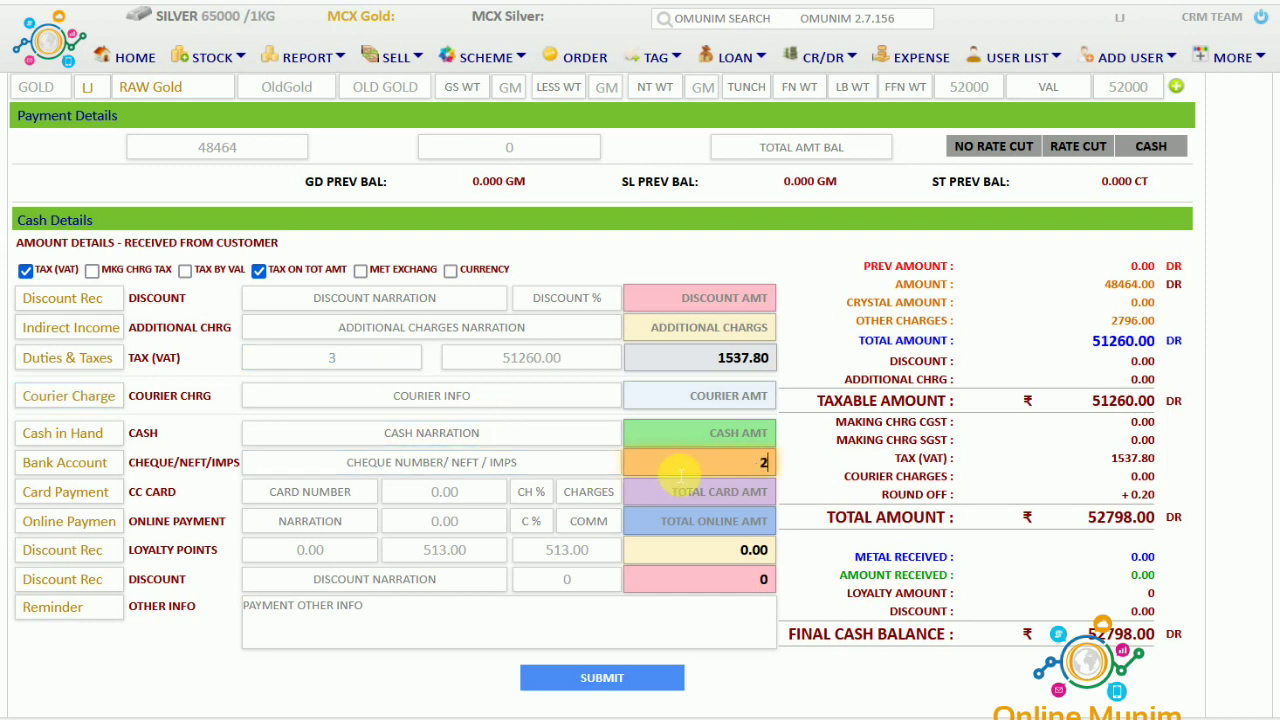
pyautogui.write('0000')
pyautogui.press('Tab')
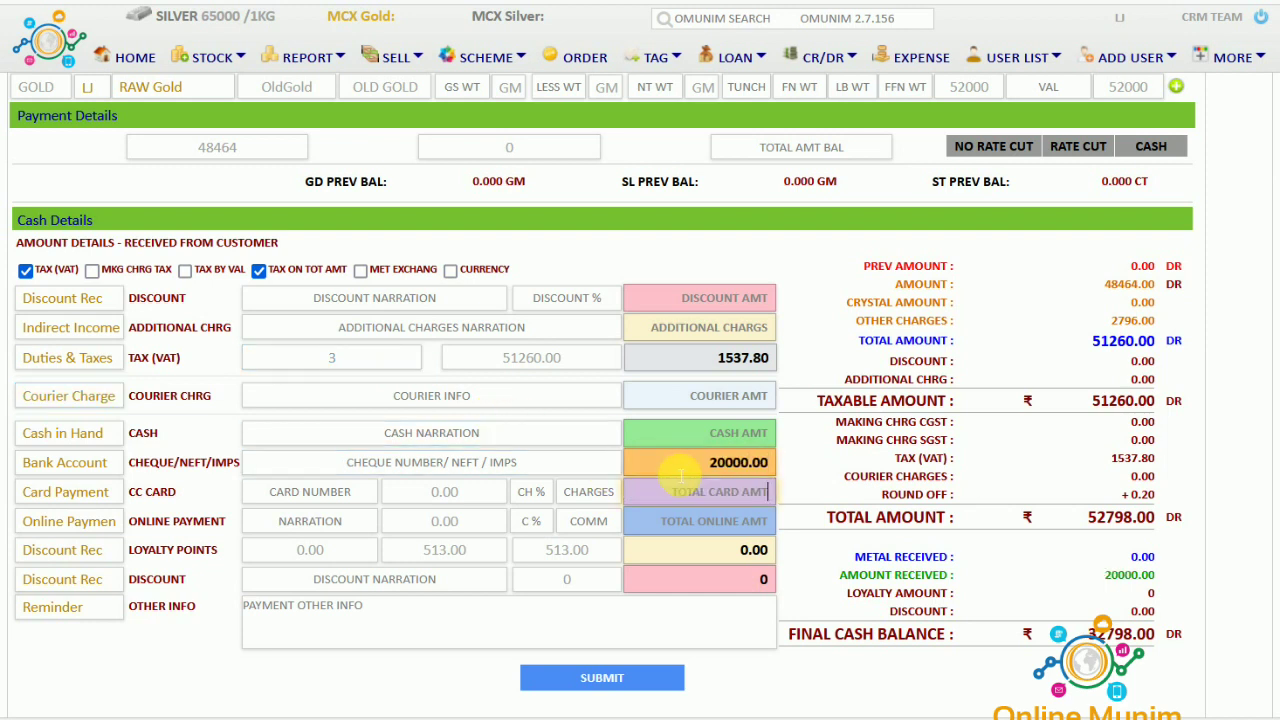
pyautogui.click(627, 679)
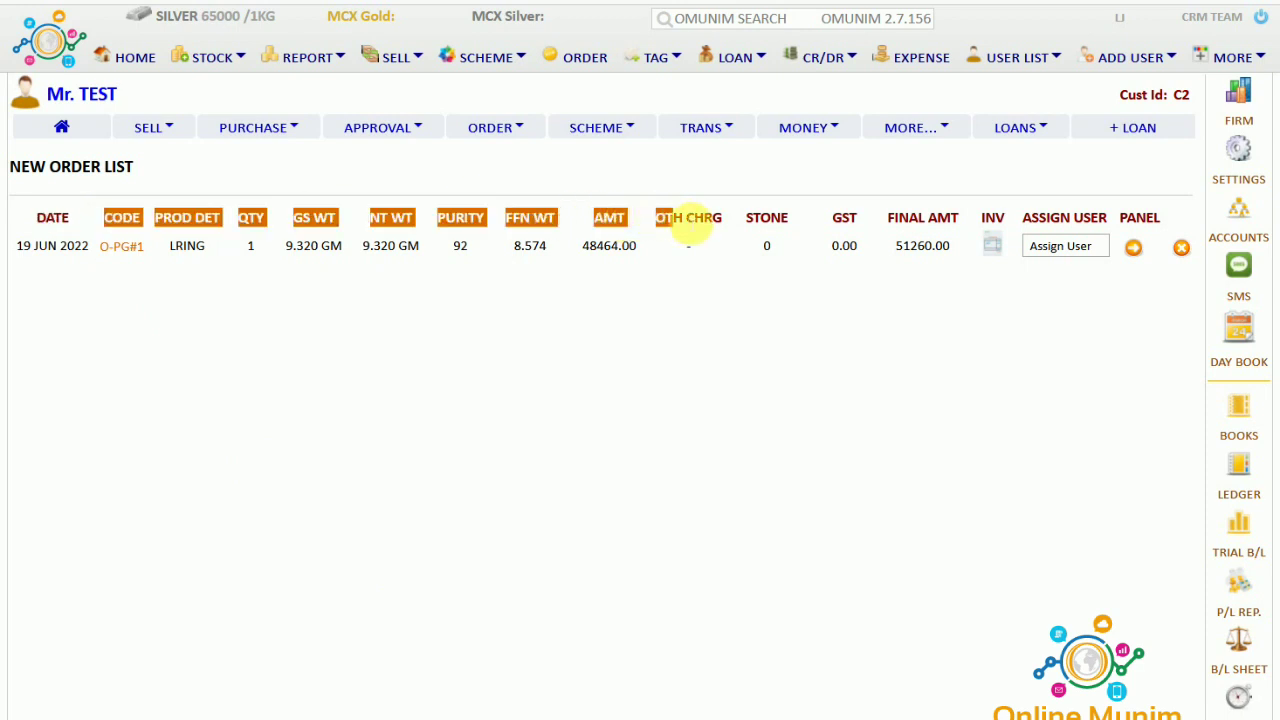
# Step: Assign the LRING order to karigar SHYAM from the customer's New Order List
pyautogui.click(584, 62)
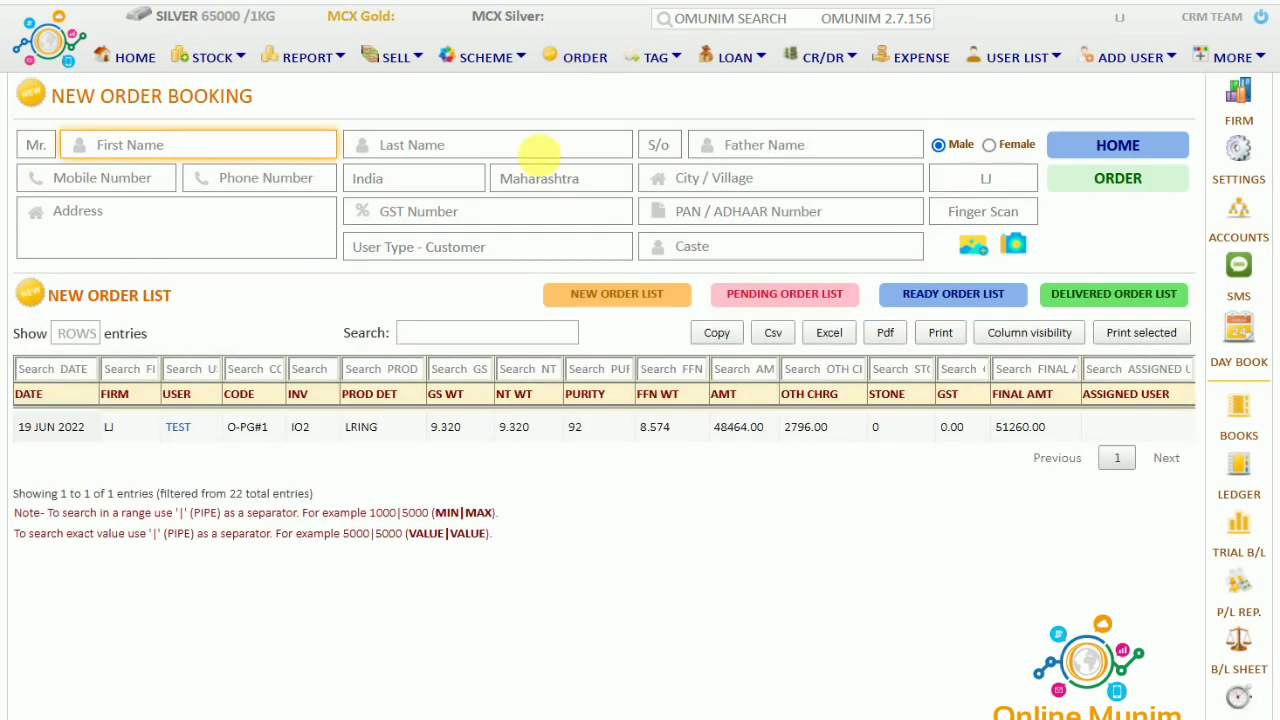
pyautogui.moveTo(226, 429); pyautogui.dragTo(694, 428)
pyautogui.click(697, 428)
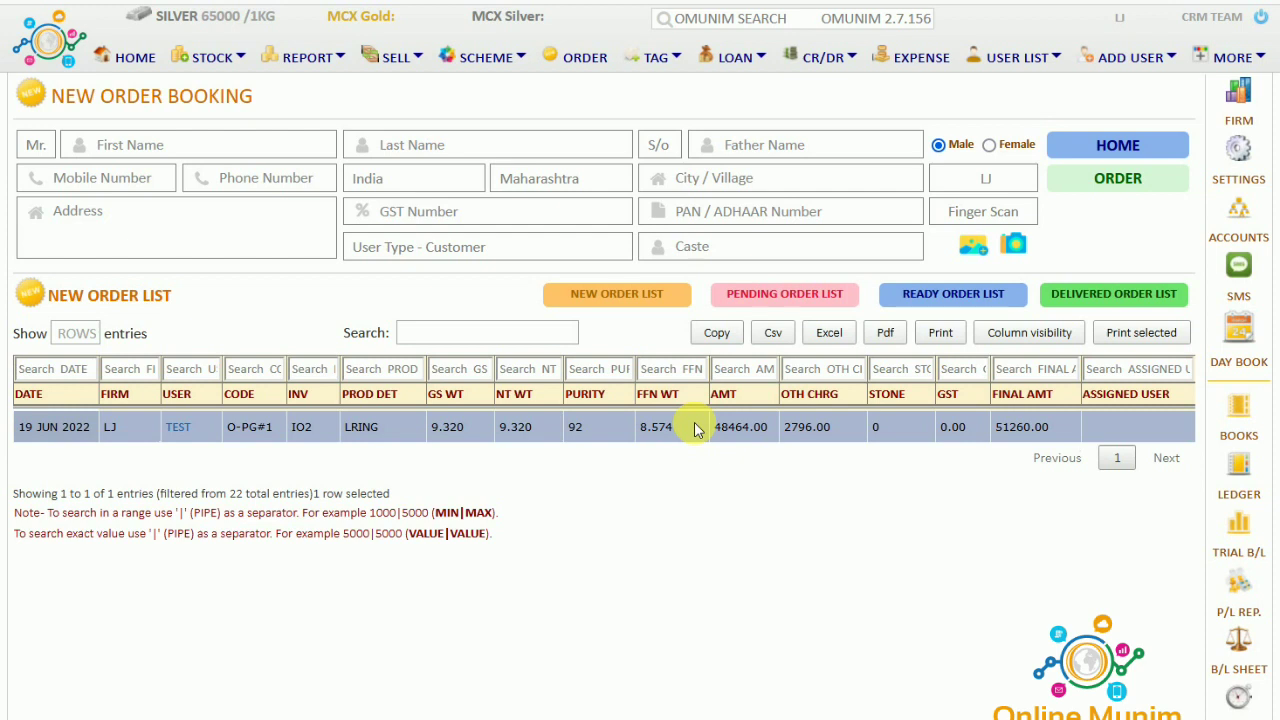
pyautogui.click(181, 429)
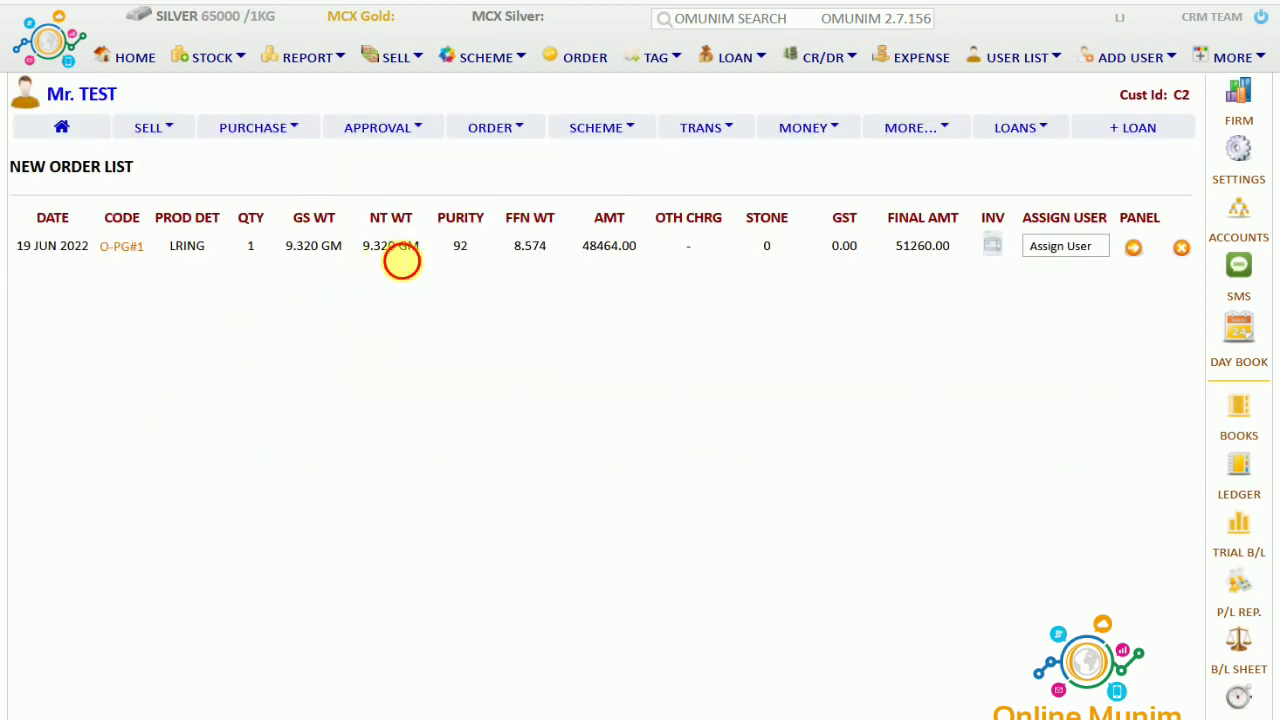
pyautogui.moveTo(401, 260); pyautogui.dragTo(624, 256)
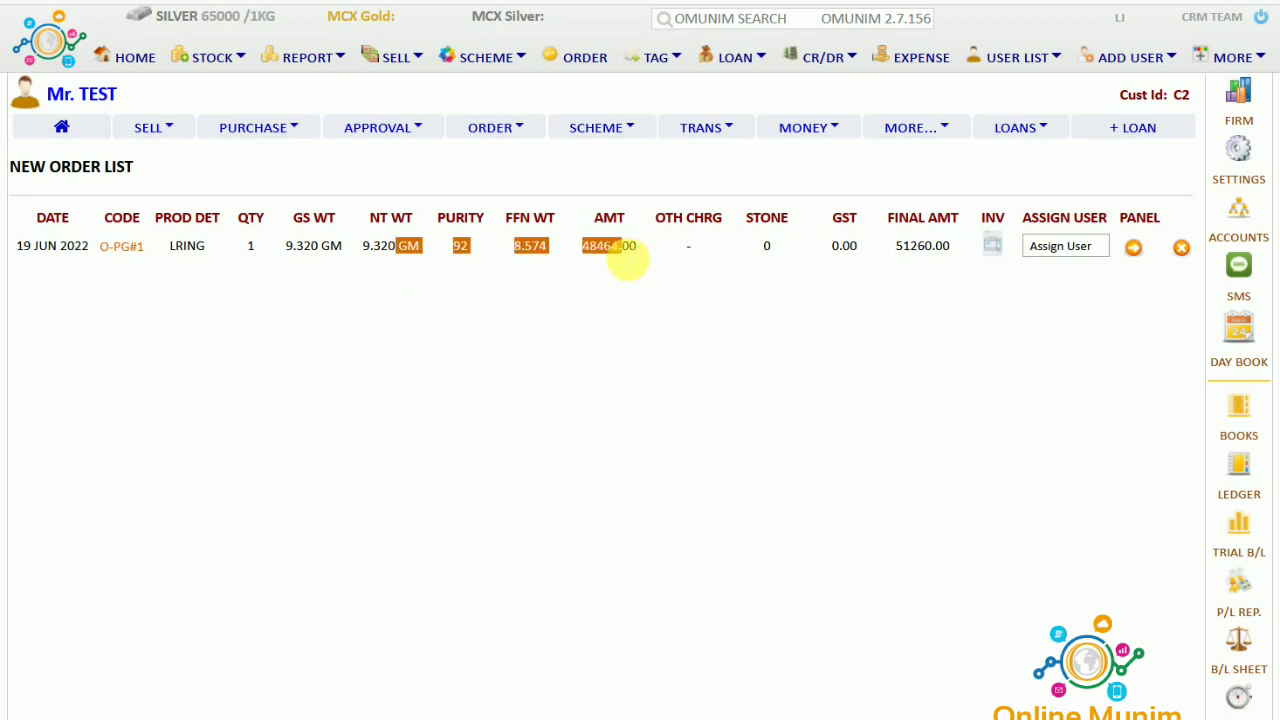
pyautogui.click(1068, 249)
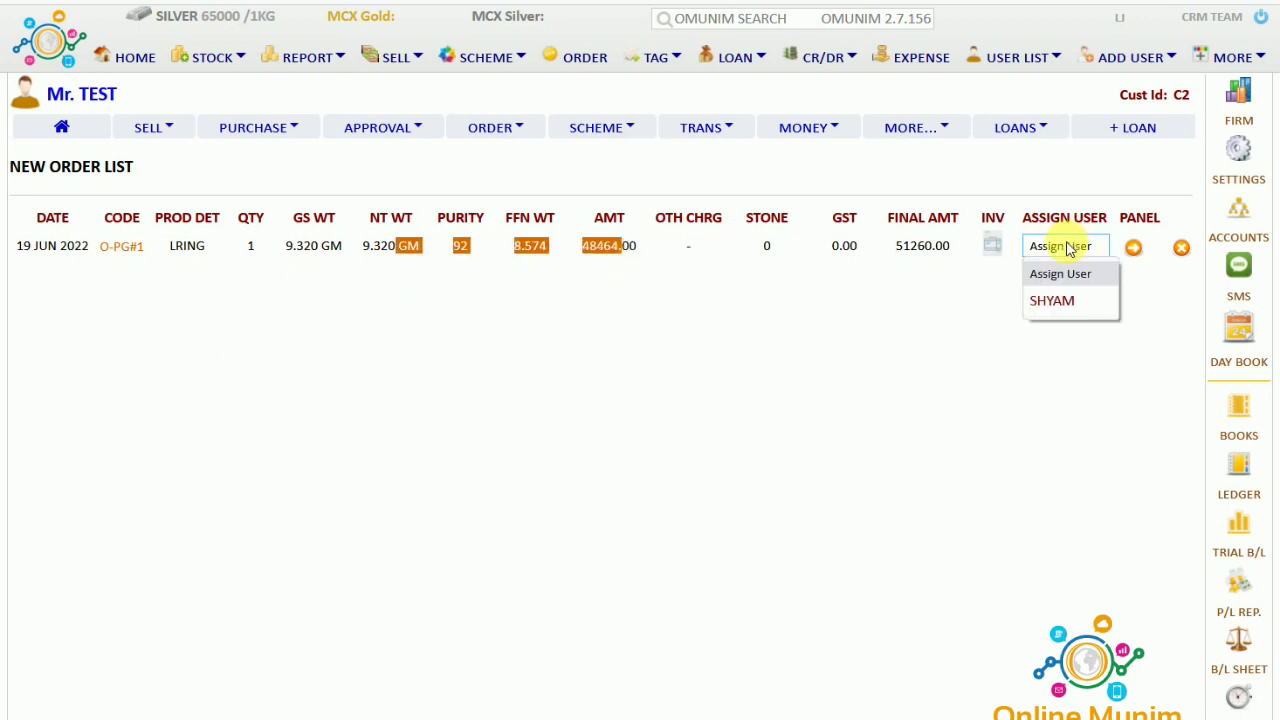
pyautogui.click(1075, 302)
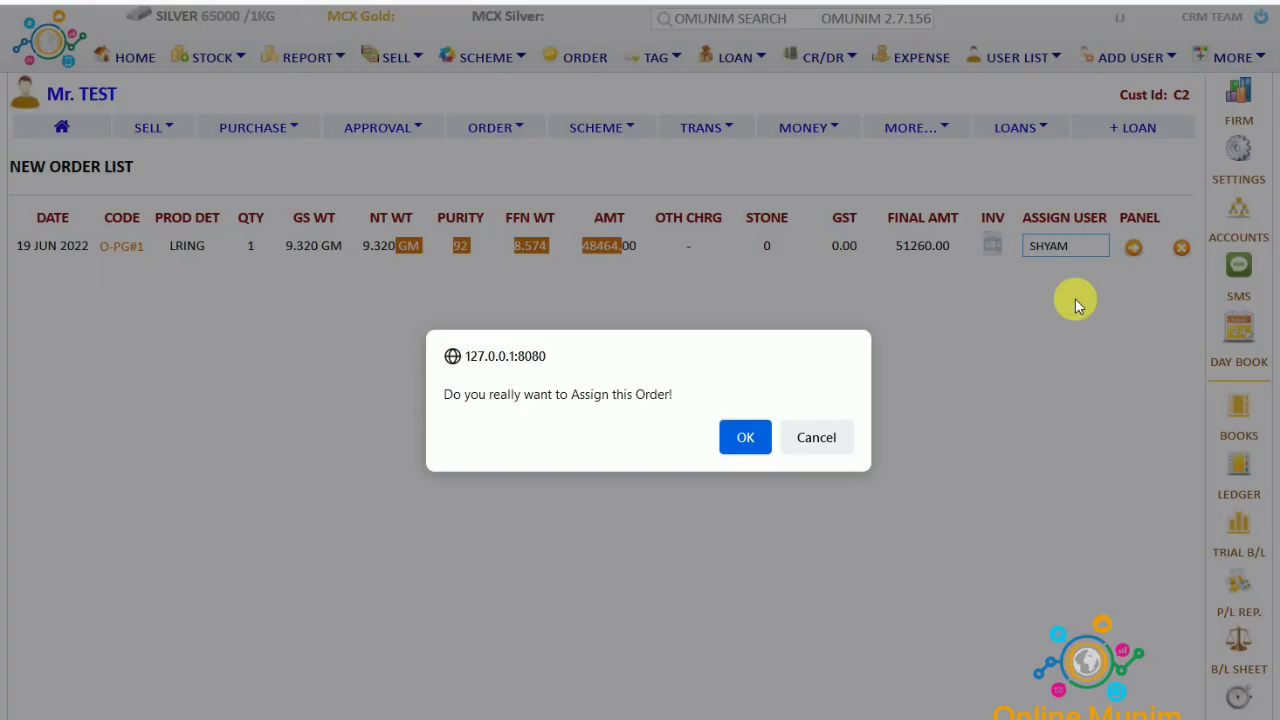
pyautogui.click(743, 440)
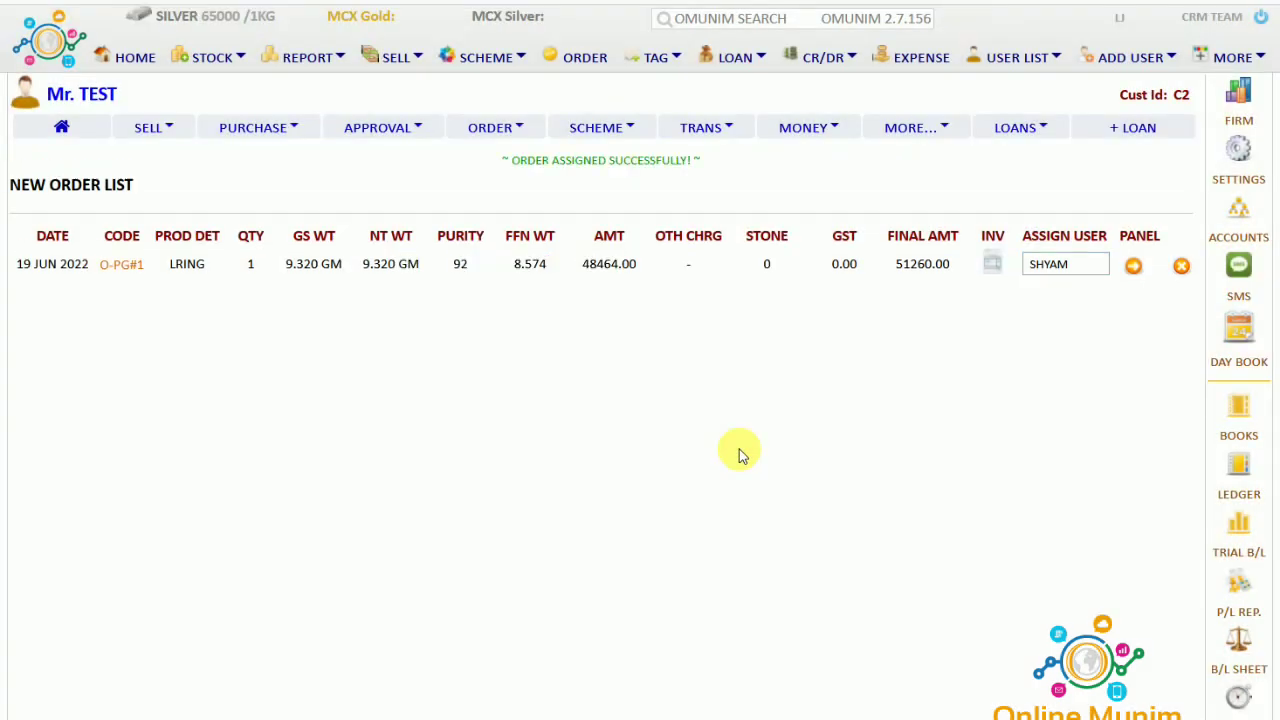
# Step: Mark order IO2 (LRING) as assigned in the karigar's Orders List
pyautogui.click(1138, 266)
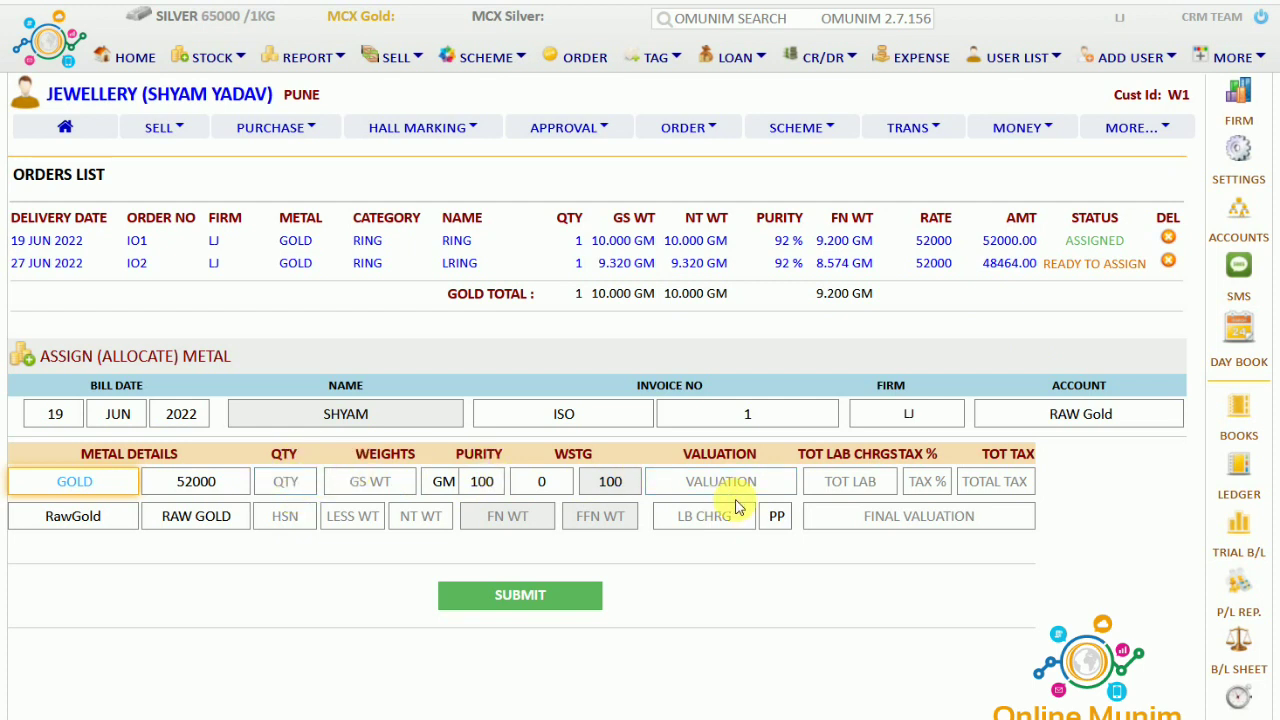
pyautogui.click(1098, 266)
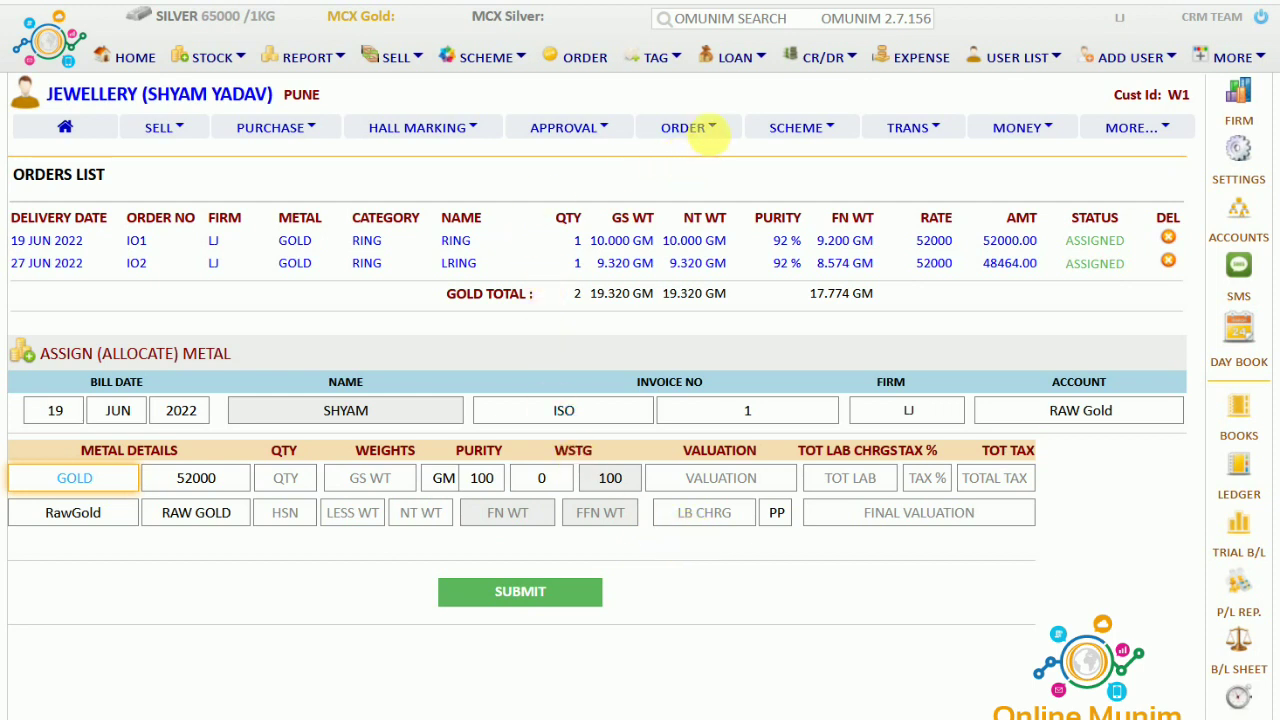
# Step: Move LRING order O-PG#1 from the new orders list to Ready Orders
pyautogui.click(715, 128)
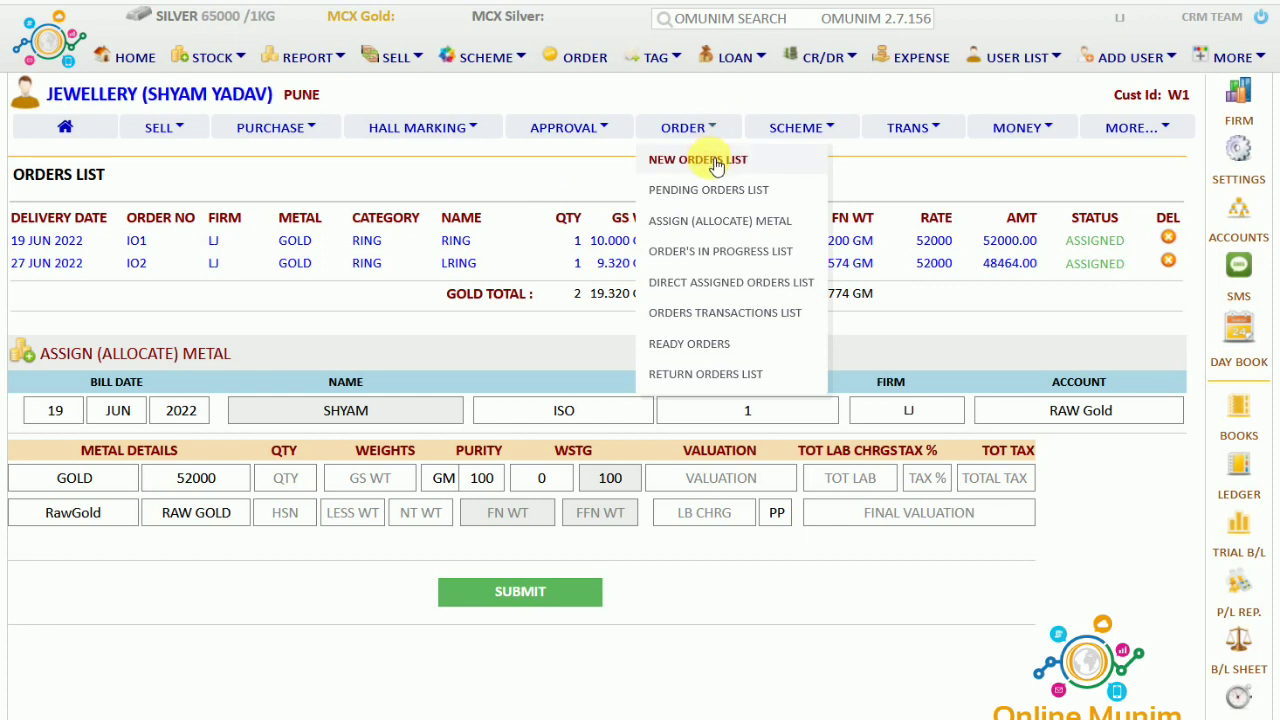
pyautogui.click(715, 162)
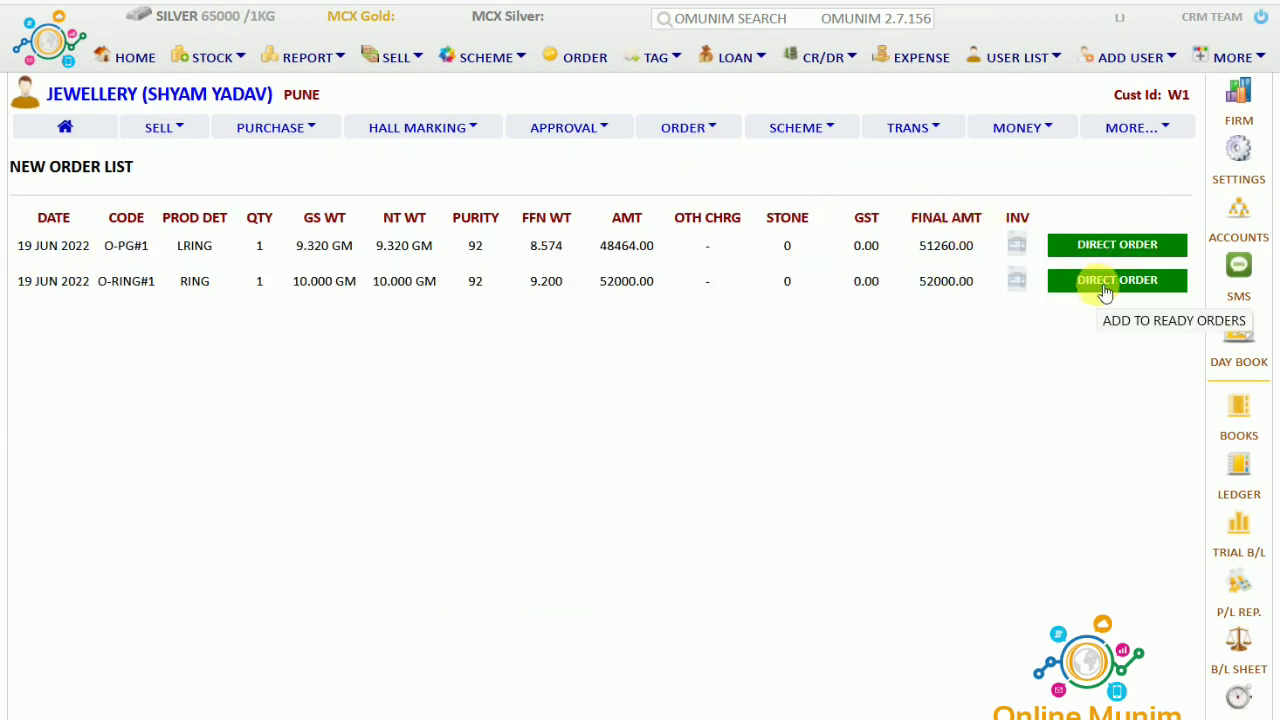
pyautogui.click(1118, 248)
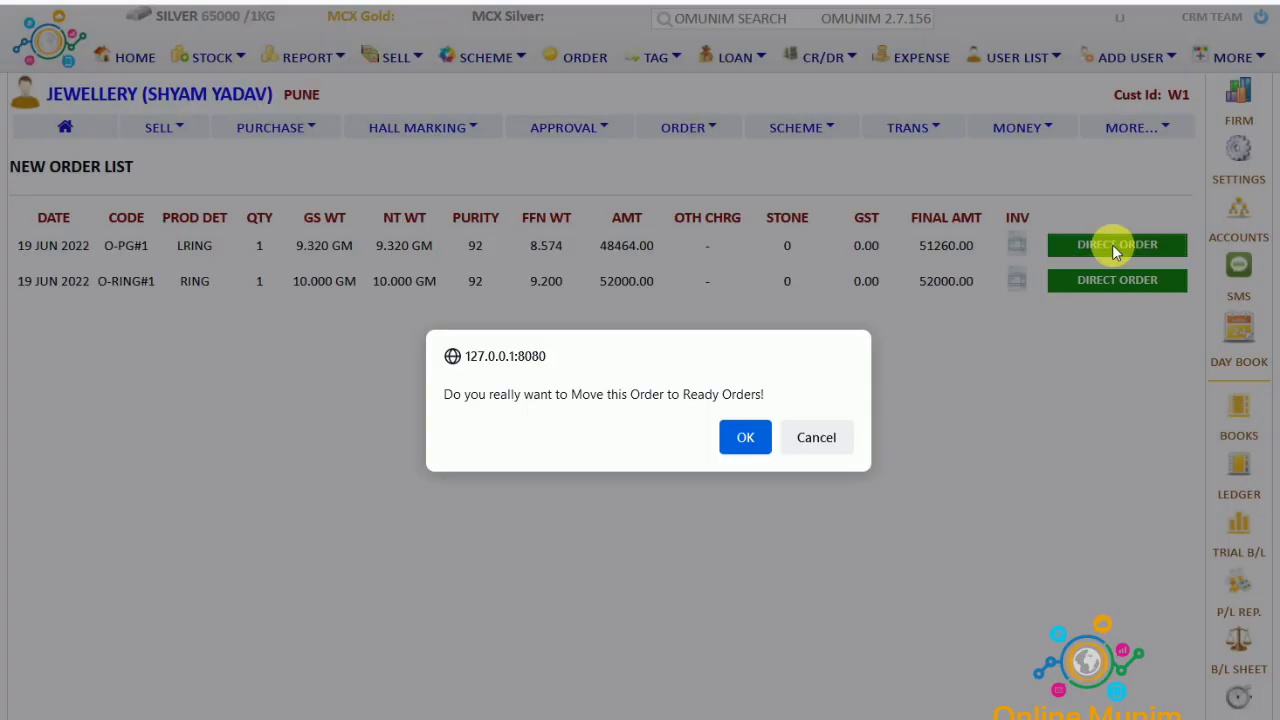
pyautogui.click(746, 439)
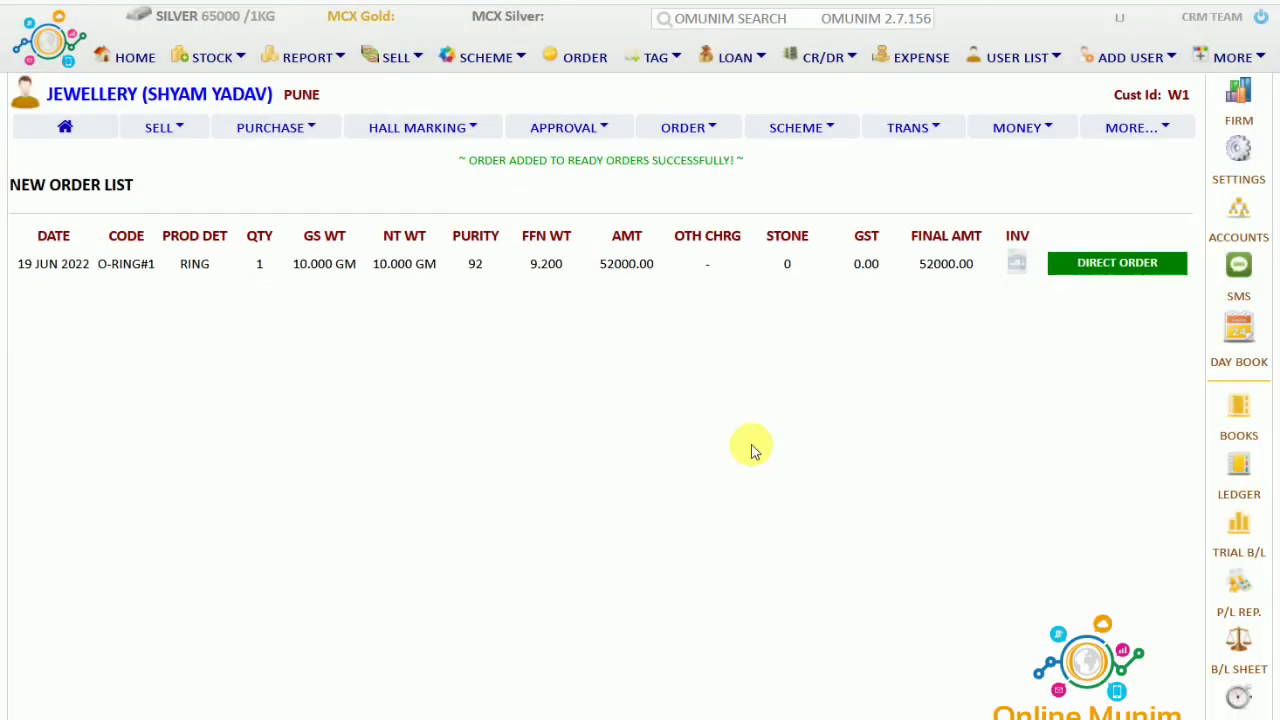
pyautogui.doubleClick(655, 268)
pyautogui.keyDown('shift'); pyautogui.click(463, 272); pyautogui.keyUp('shift')
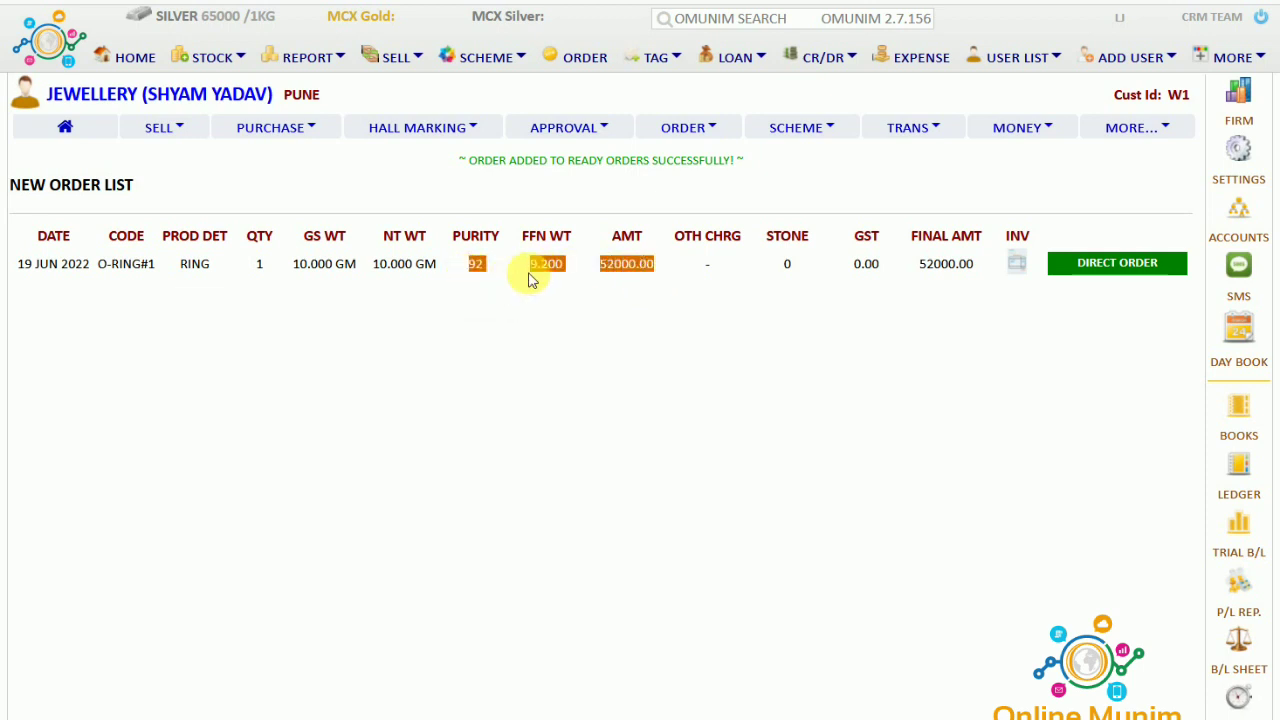
pyautogui.click(574, 60)
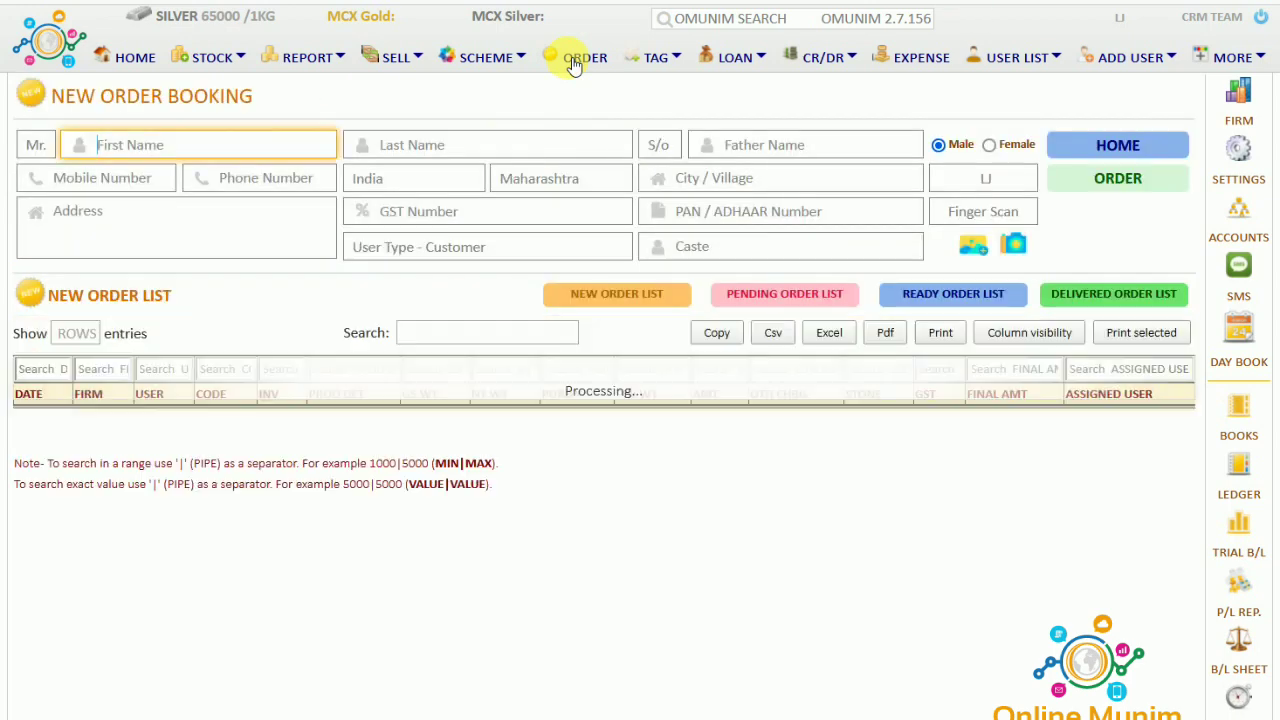
# Step: Pick the O-PG#1 row in the pending order list and open assigned karigar SHYAM's page
pyautogui.click(755, 306)
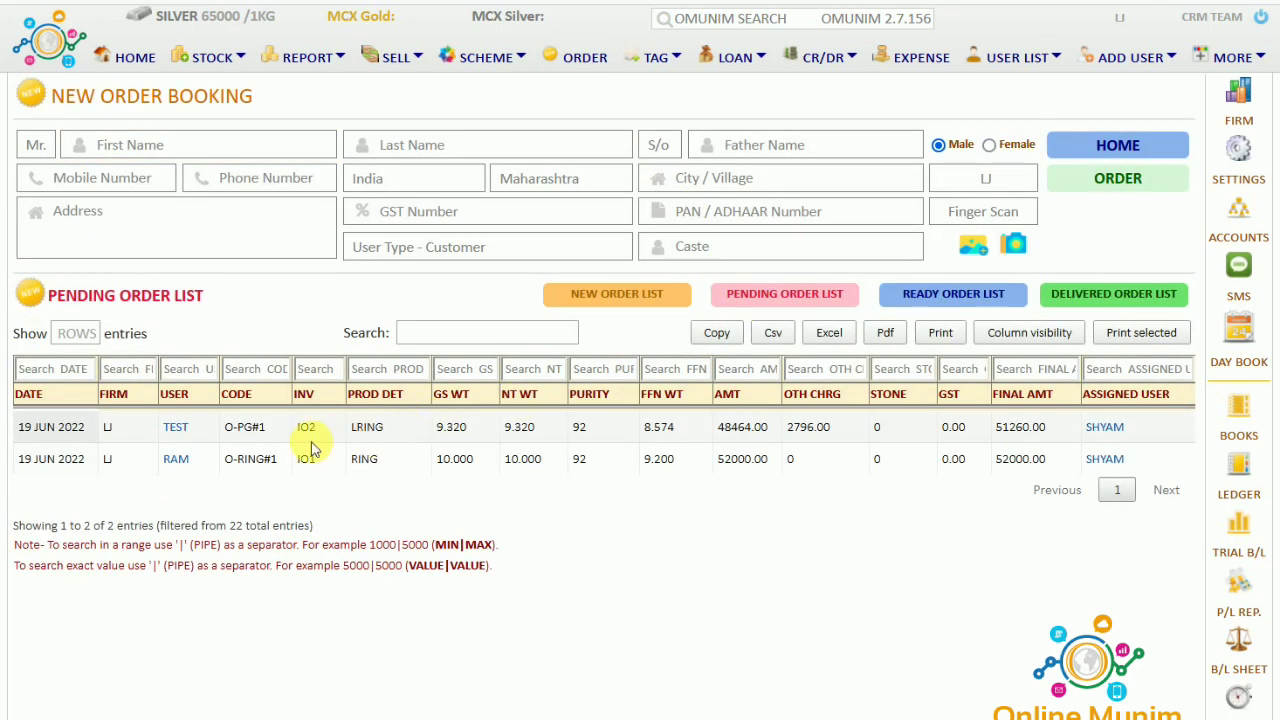
pyautogui.moveTo(310, 440); pyautogui.dragTo(886, 427)
pyautogui.click(886, 427)
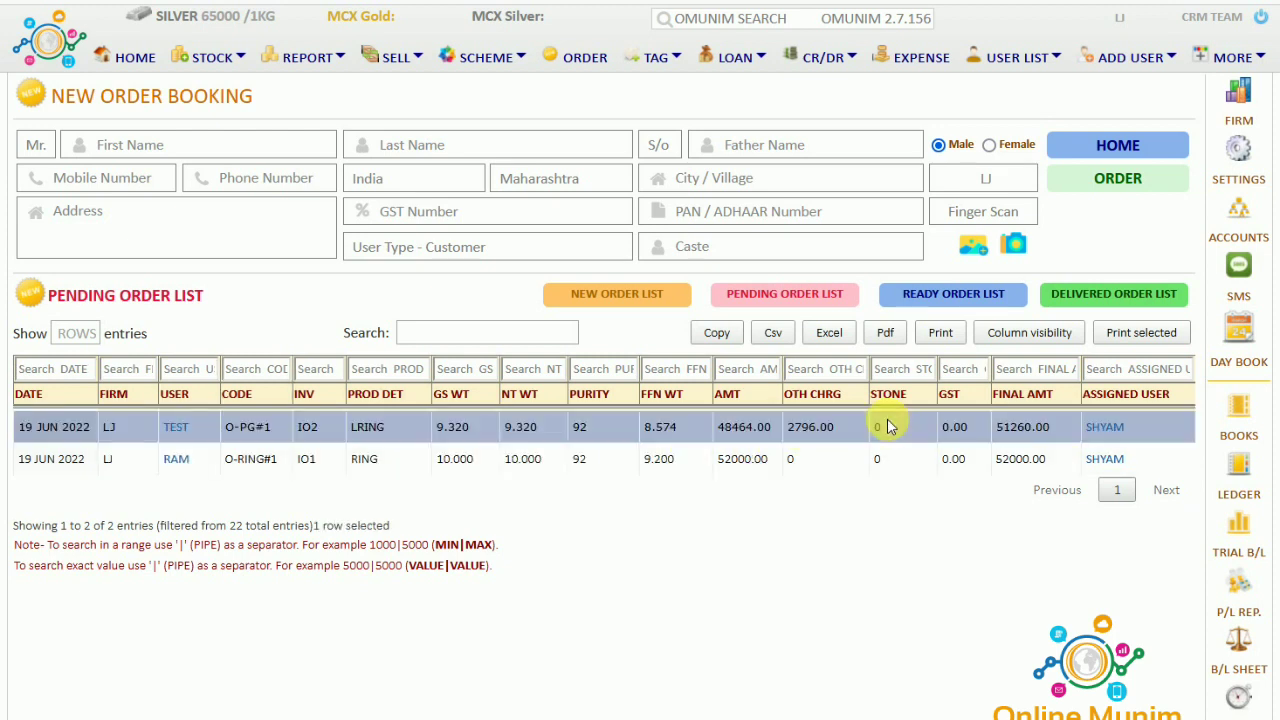
pyautogui.click(1105, 427)
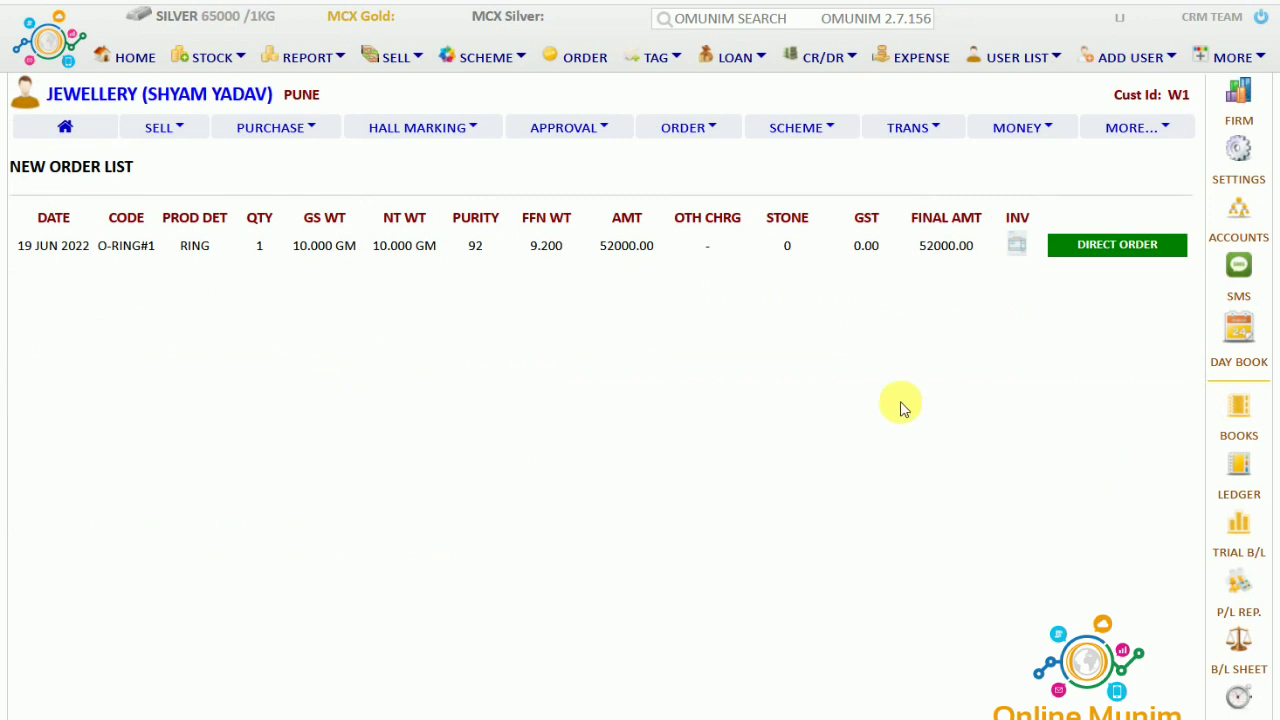
# Step: Show the Direct Assigned Orders List, where order IO2 LRING is ready to return
pyautogui.click(716, 129)
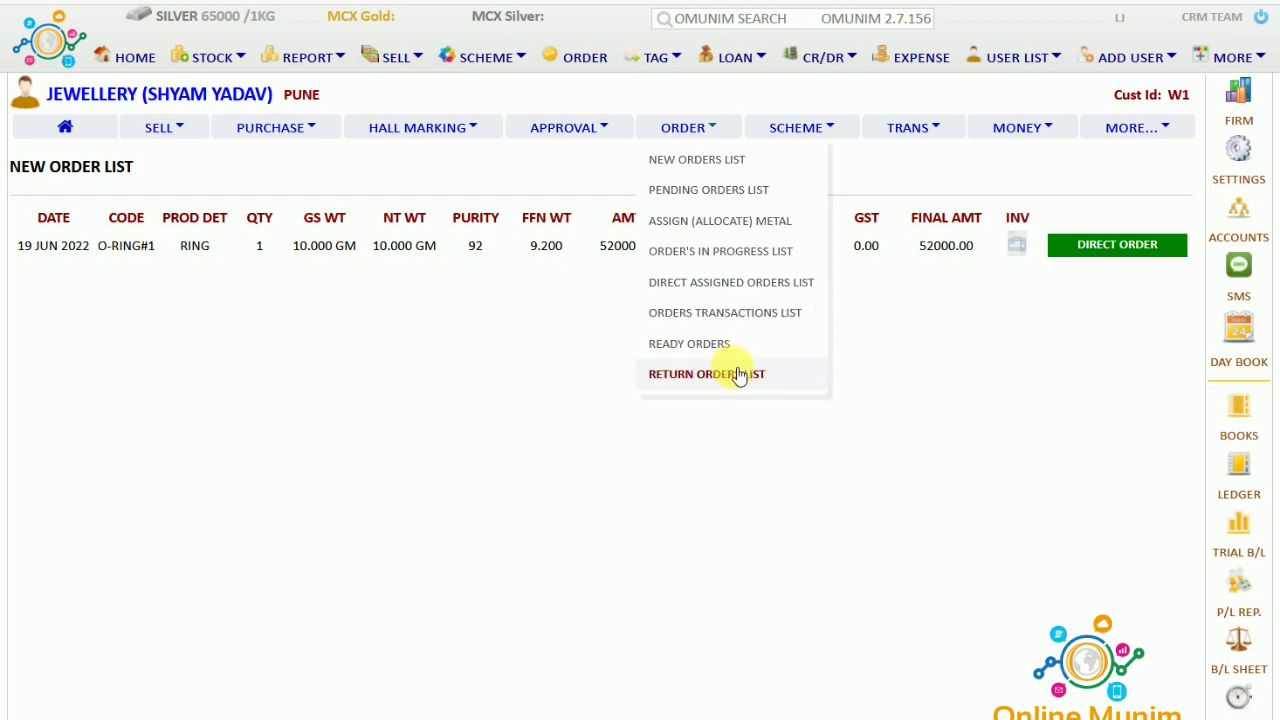
pyautogui.click(705, 285)
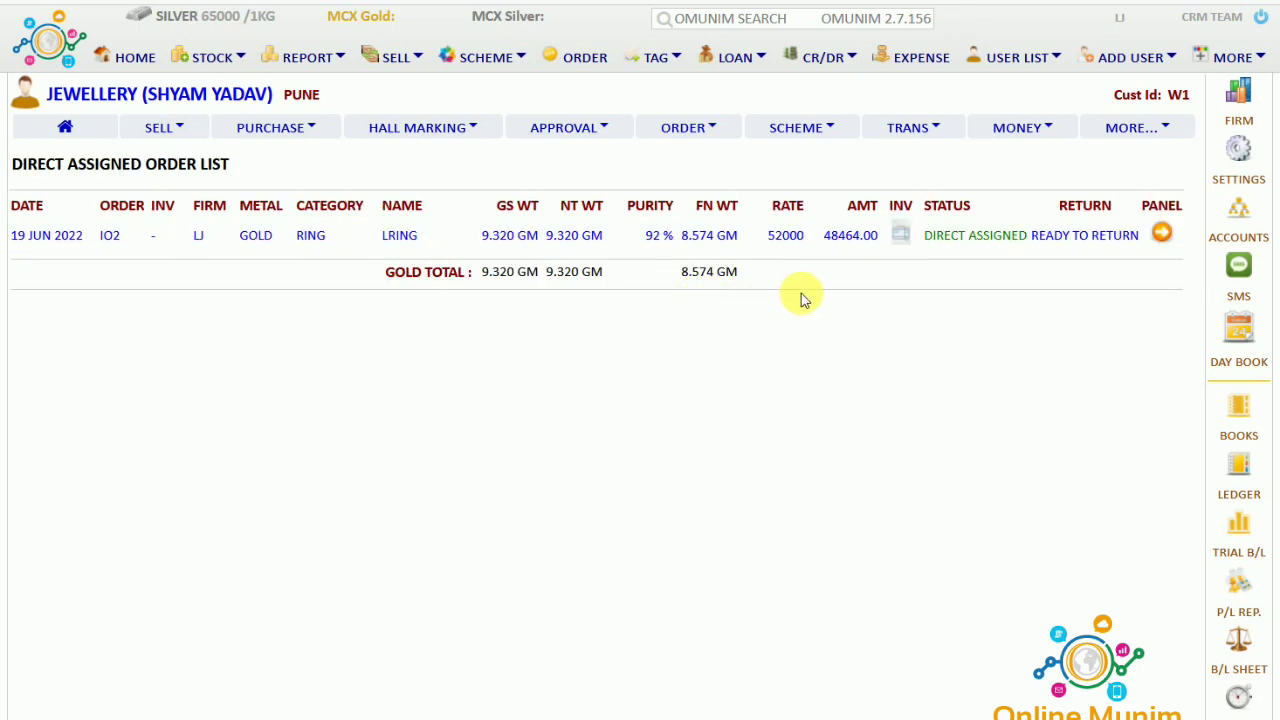
# Step: Mark the LRING order RETURNED and add it to stock on invoice IPO1, valued at 44,584.80
pyautogui.click(1163, 234)
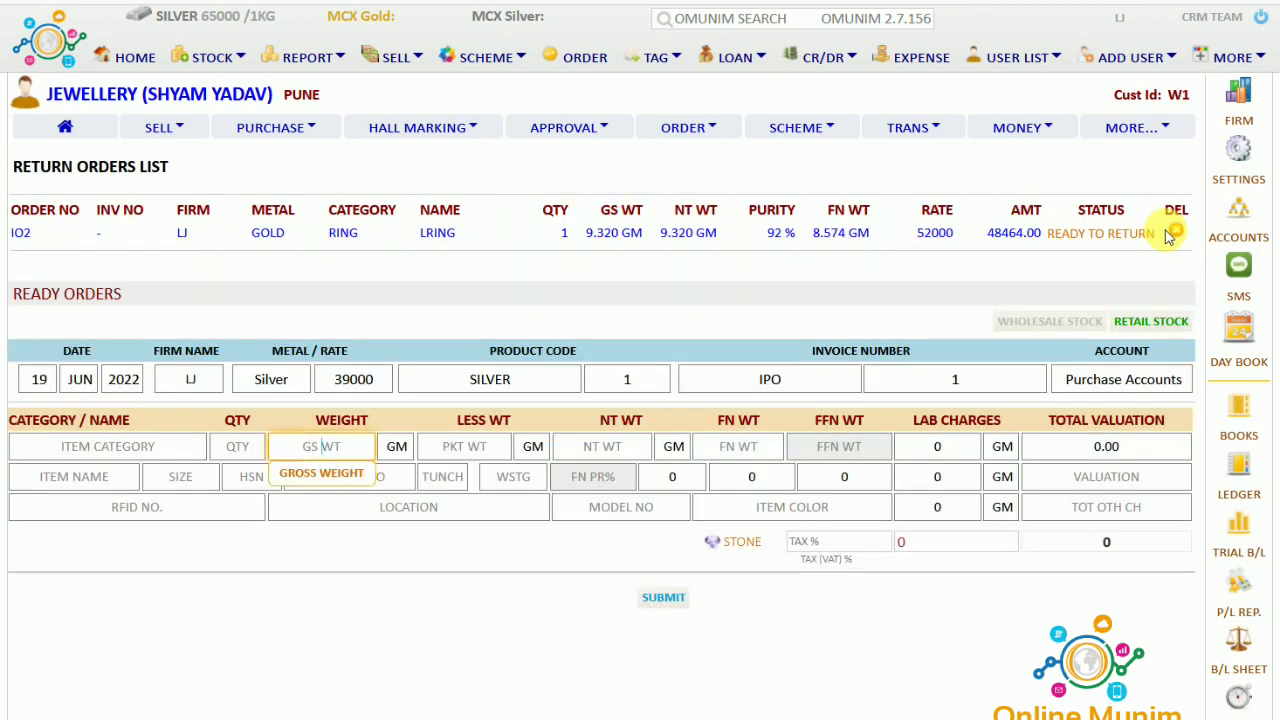
pyautogui.click(1100, 234)
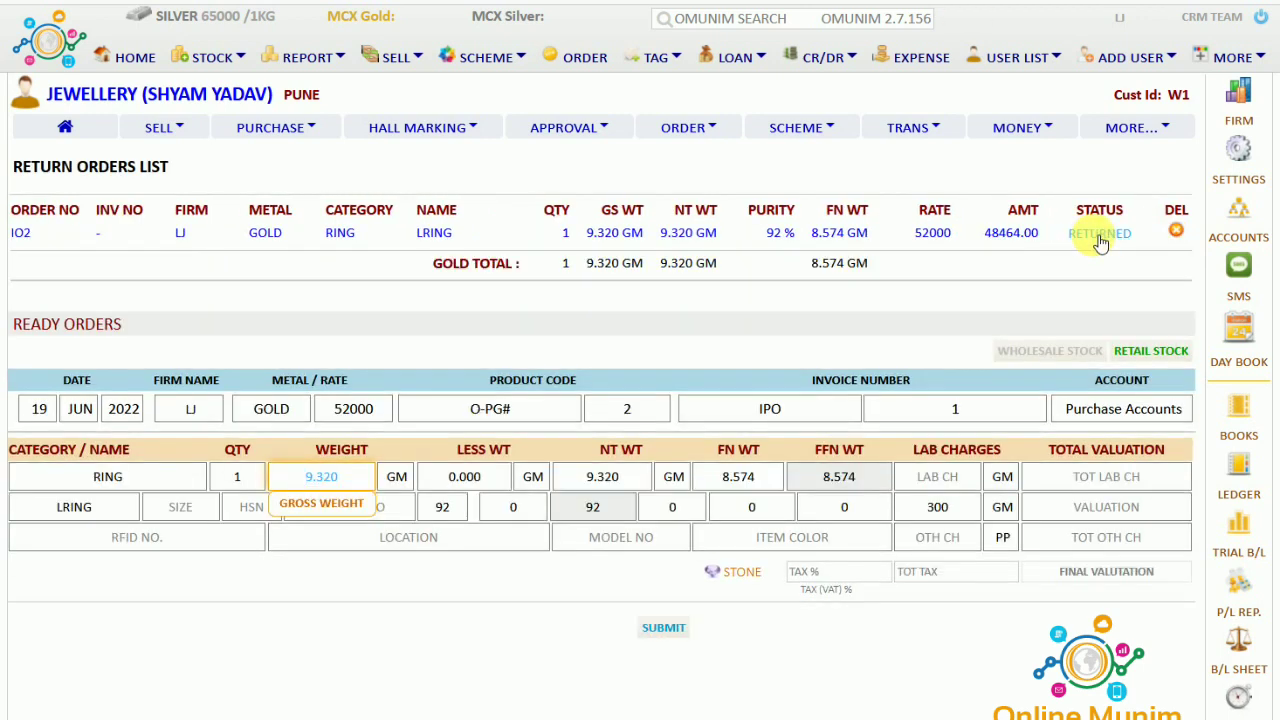
pyautogui.click(418, 614)
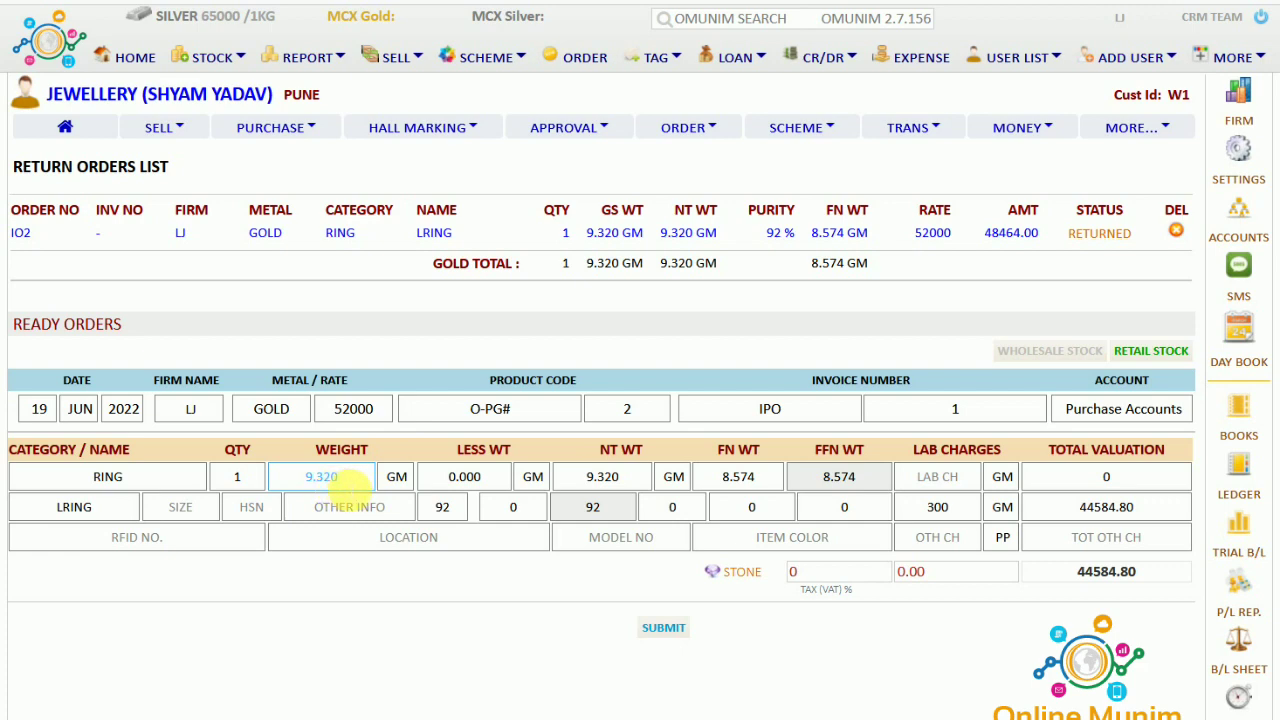
pyautogui.click(664, 630)
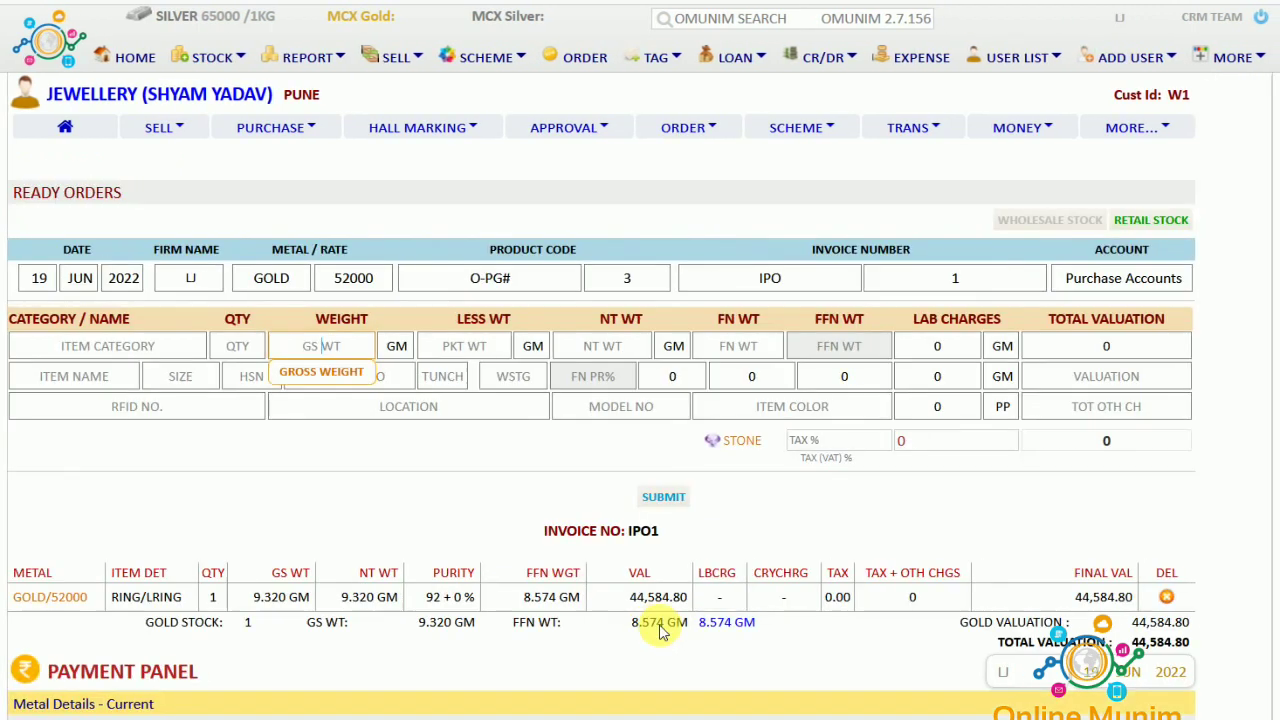
# Step: Settle invoice IPO1's payment with NO RATE CUT
pyautogui.scroll(-4, 659, 630)
pyautogui.scroll(-3, 659, 624)
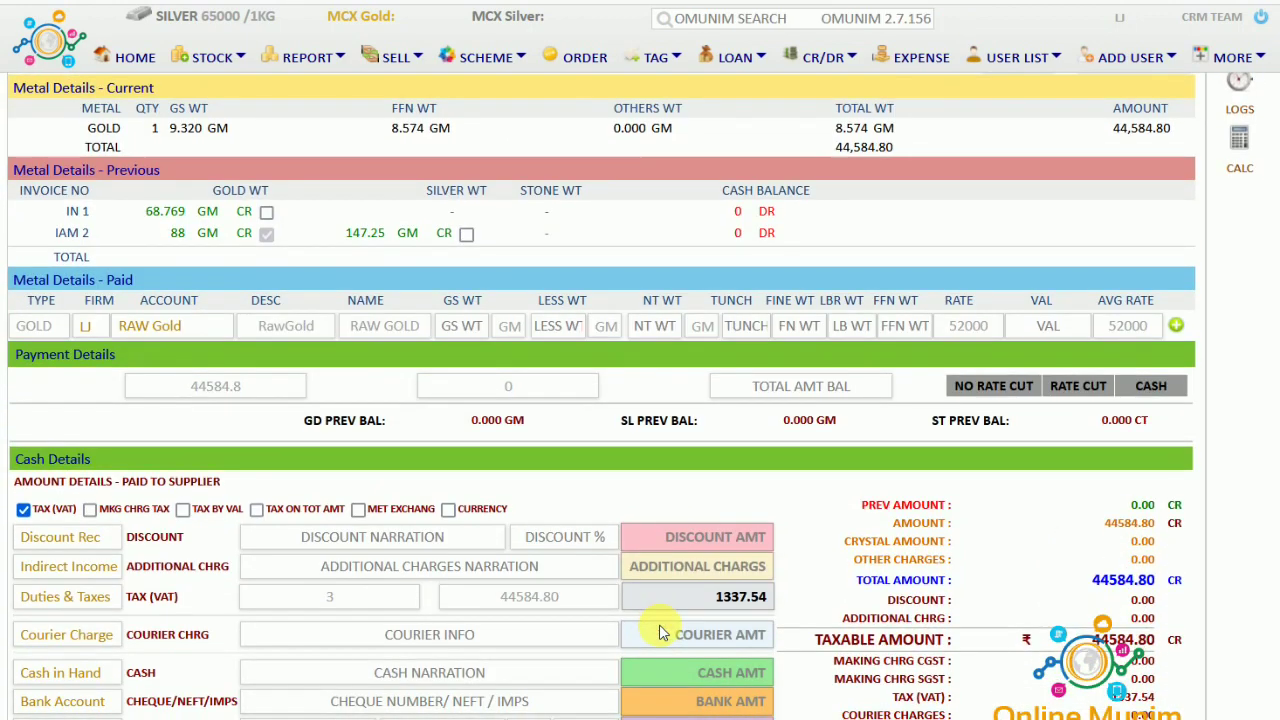
pyautogui.scroll(-2, 659, 628)
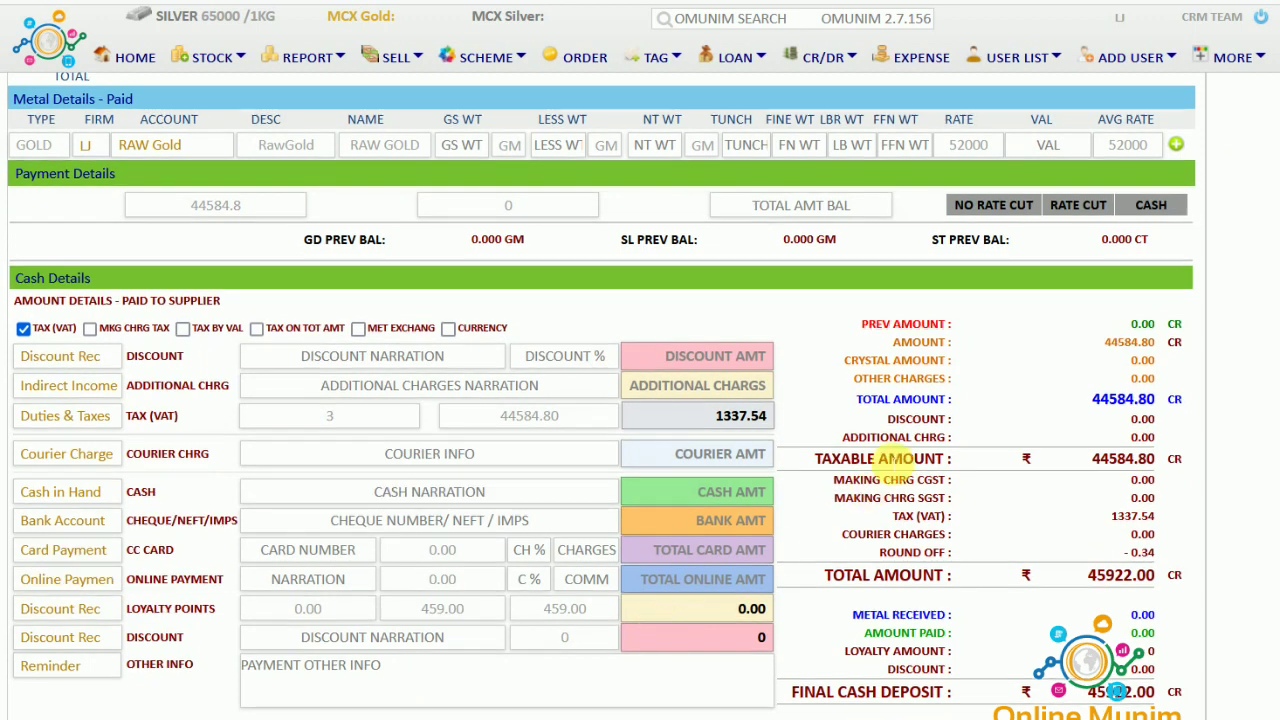
pyautogui.scroll(1, 890, 455)
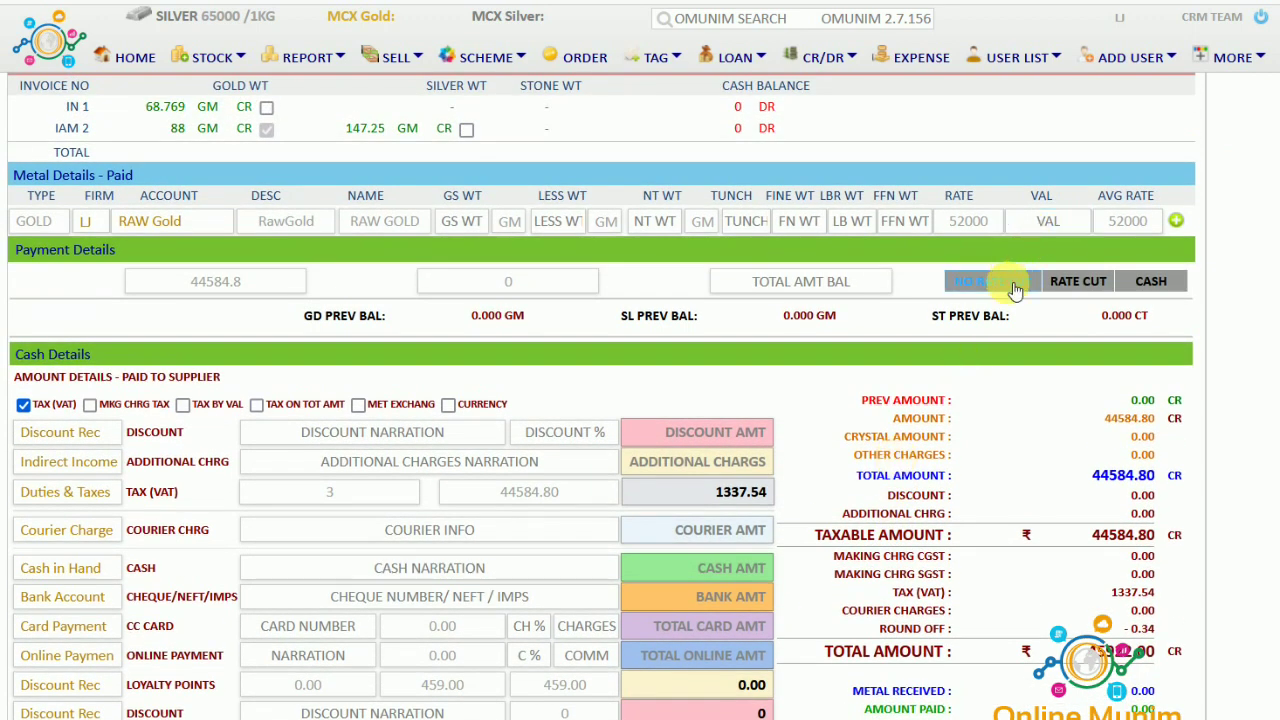
pyautogui.click(1014, 287)
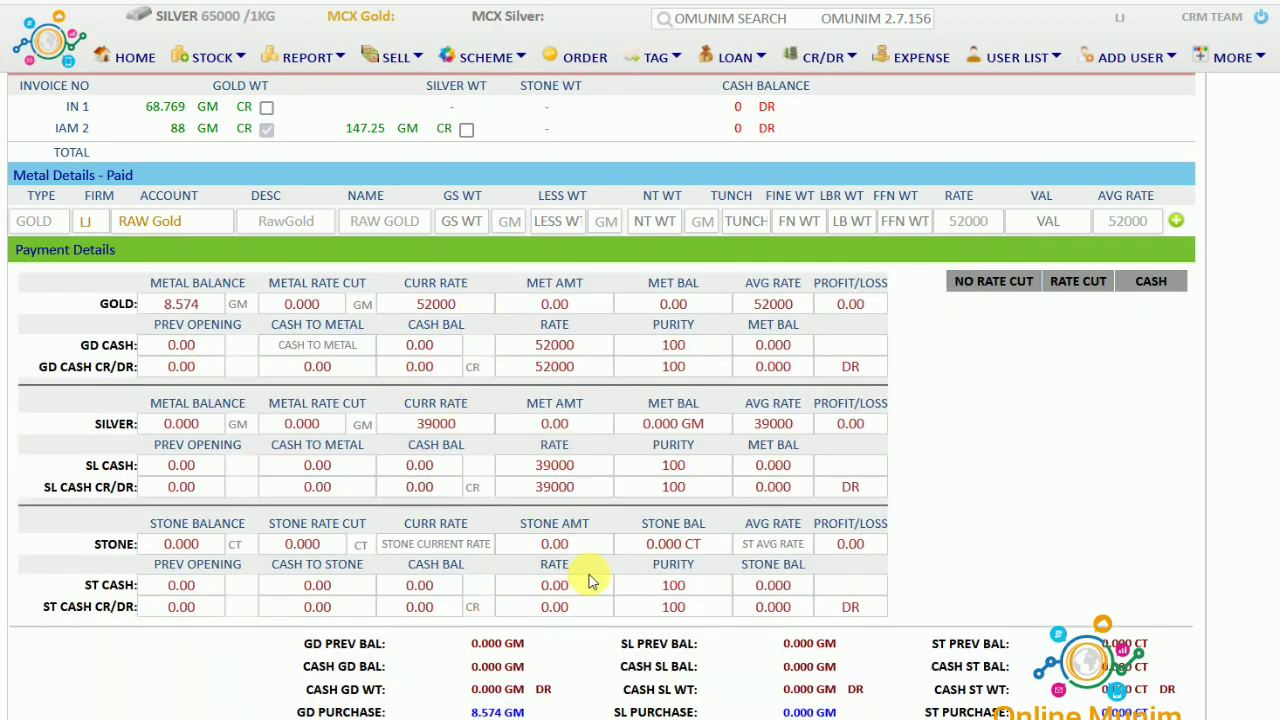
# Step: Check the 8.574 GM gold balance and submit the payment
pyautogui.scroll(-1, 590, 580)
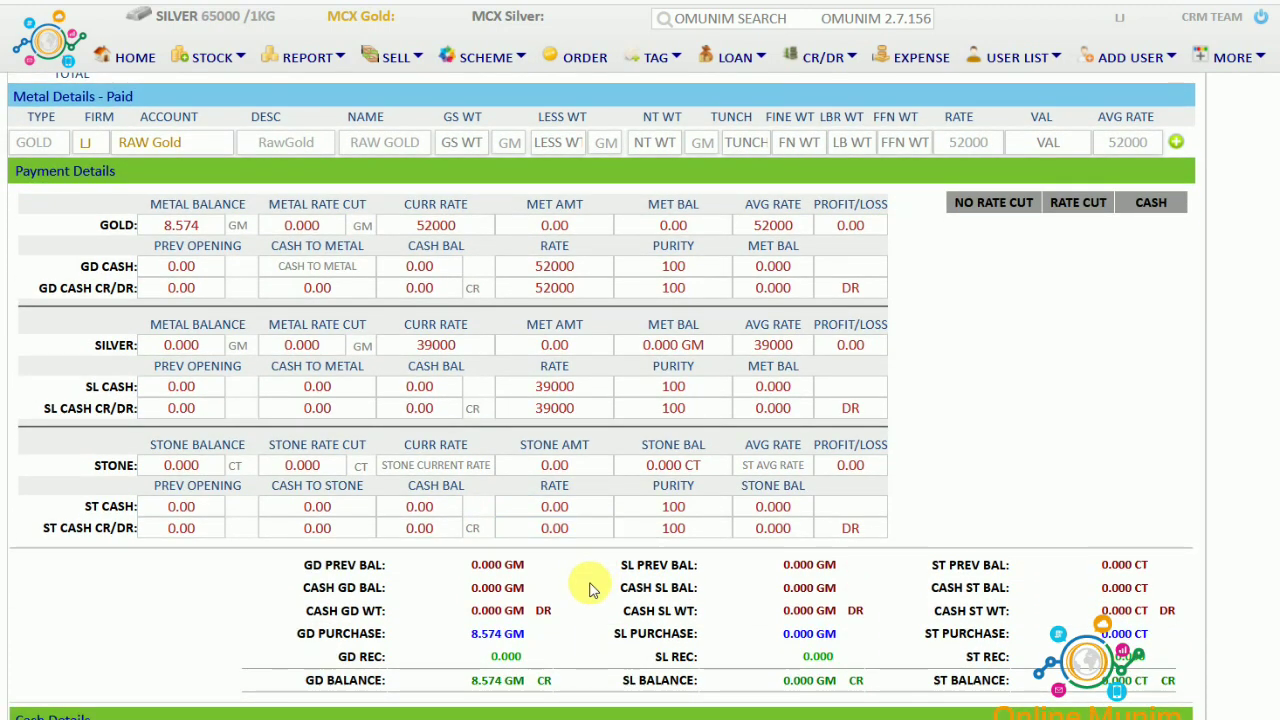
pyautogui.scroll(-2, 590, 603)
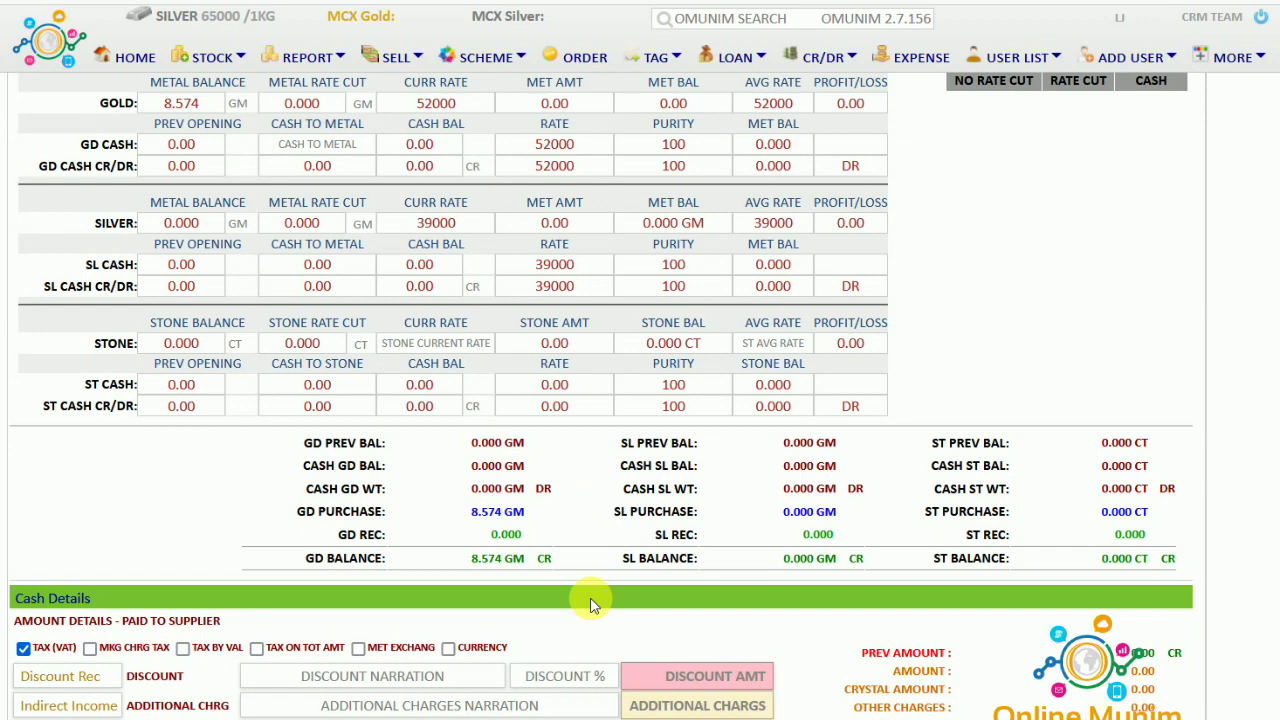
pyautogui.scroll(-1, 590, 603)
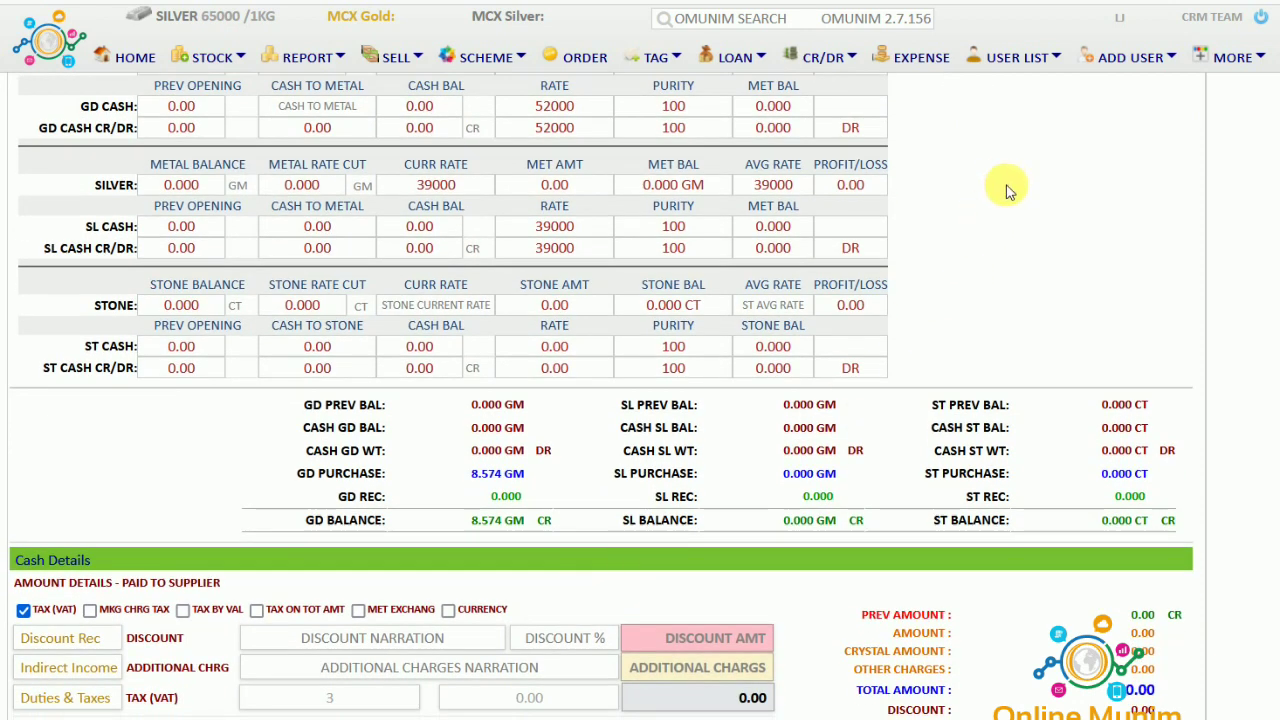
pyautogui.click(475, 531)
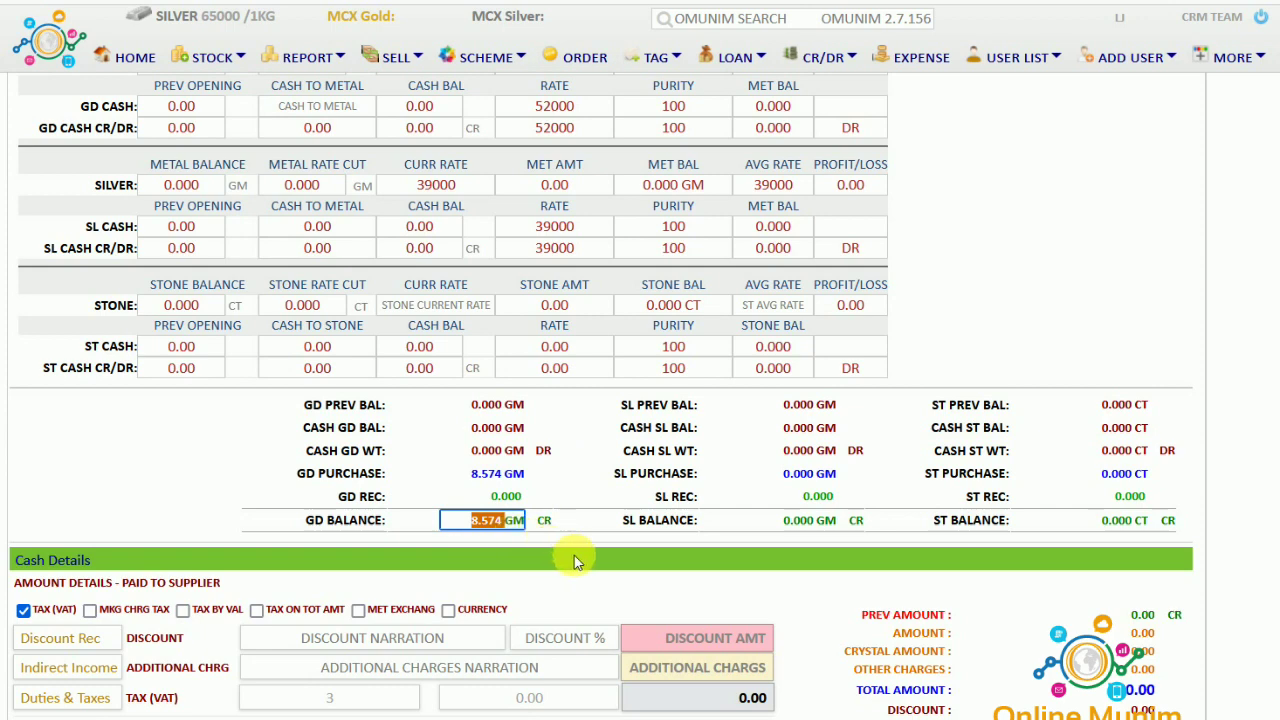
pyautogui.scroll(-4, 580, 564)
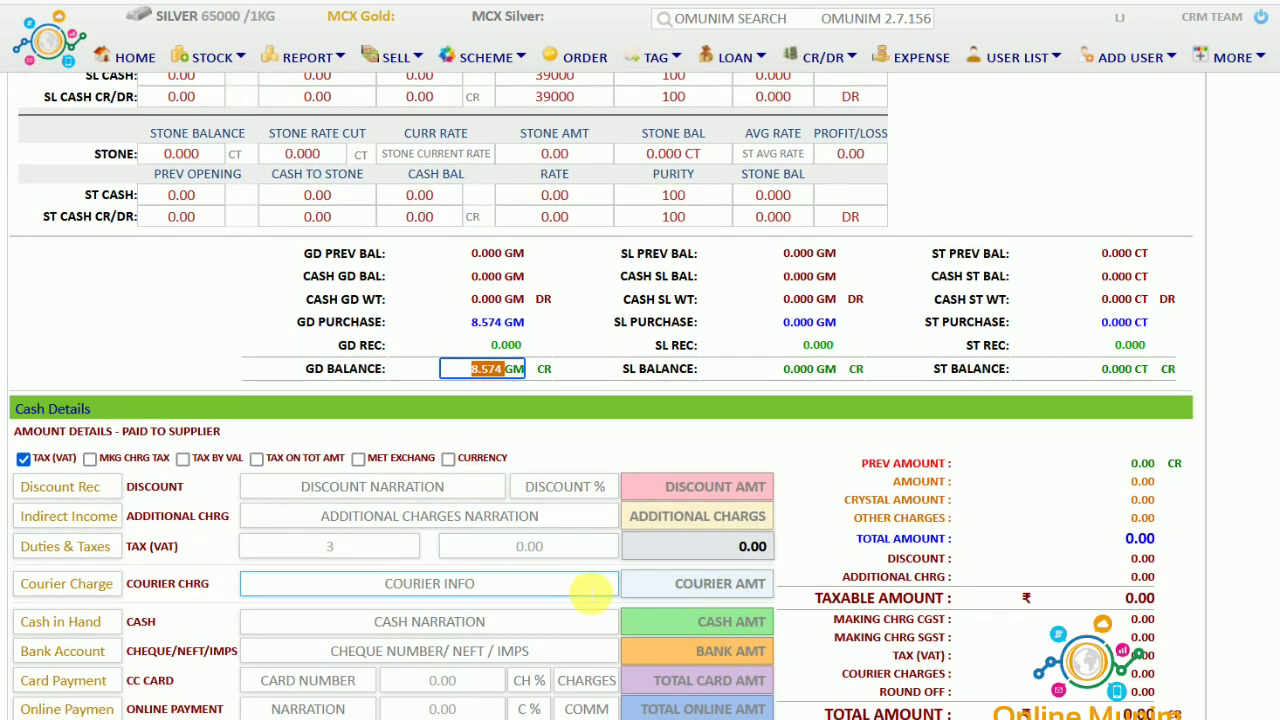
pyautogui.click(590, 593)
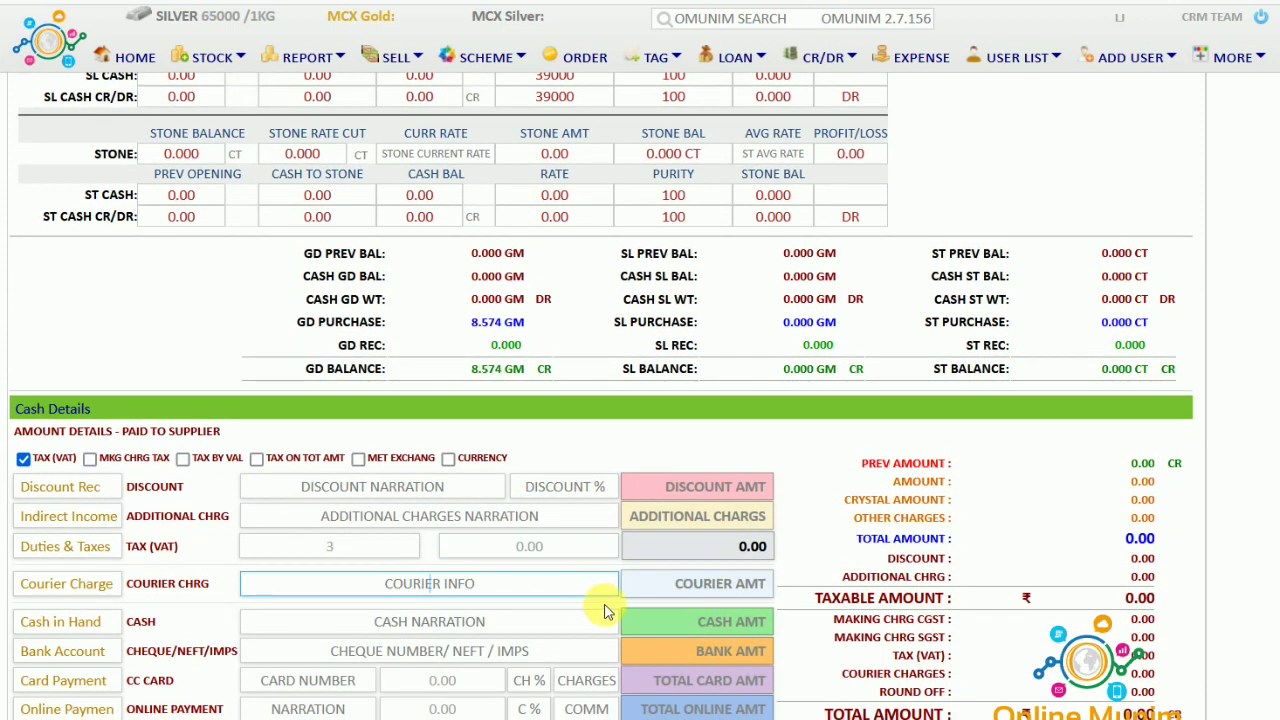
pyautogui.scroll(-6, 604, 612)
pyautogui.click(610, 607)
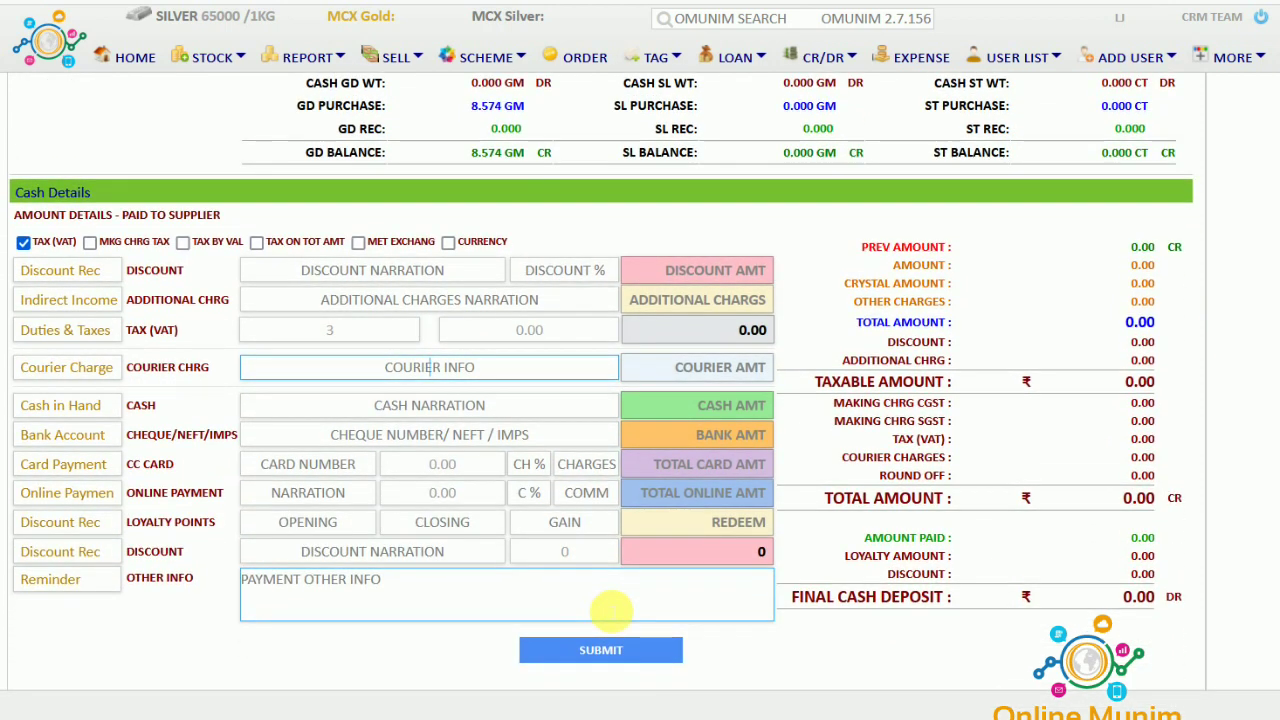
pyautogui.click(609, 649)
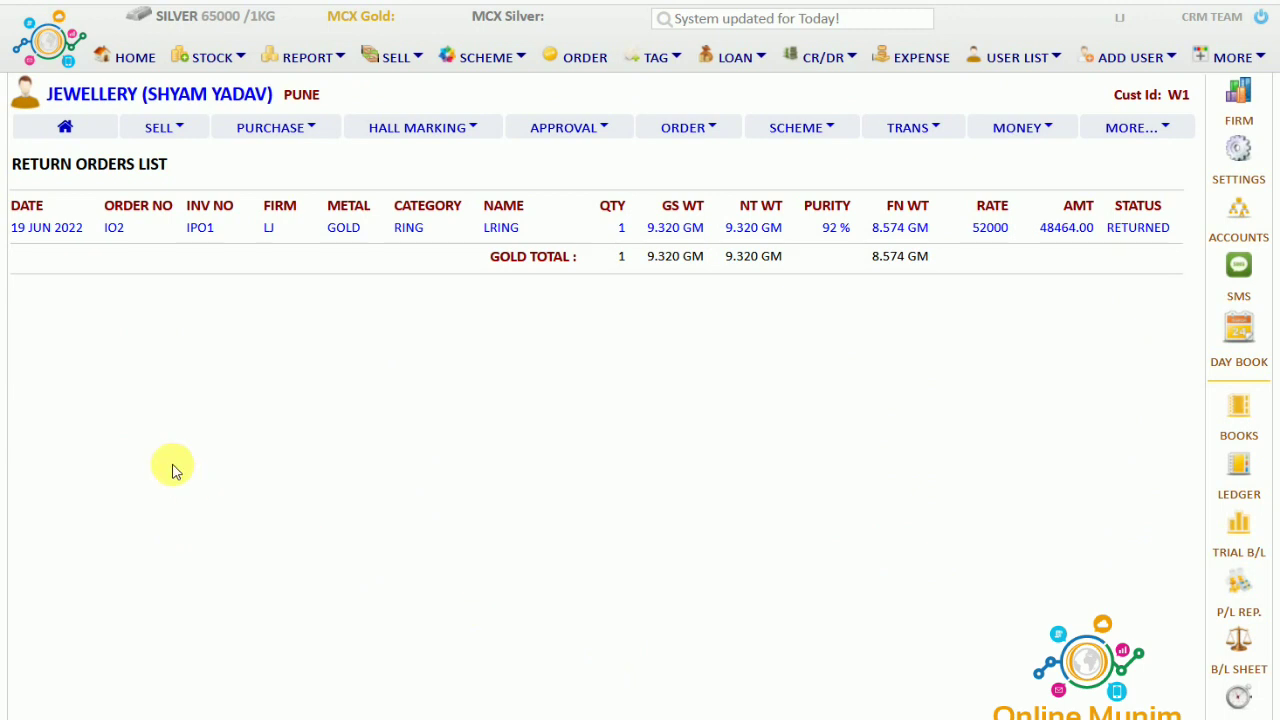
# Step: Show the Ready Orders List with the IPO1 LRING ring, 9.320 GM gross and 8.574 GM fine
pyautogui.moveTo(44, 238); pyautogui.dragTo(413, 248)
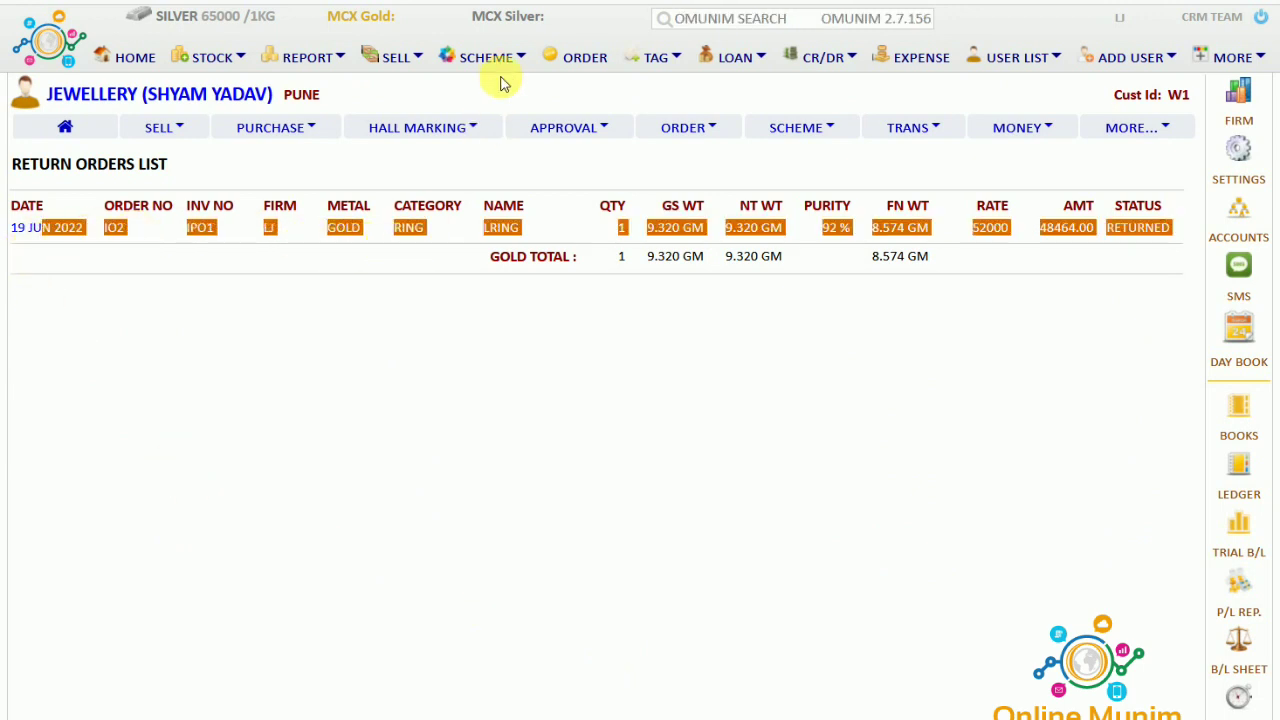
pyautogui.click(590, 58)
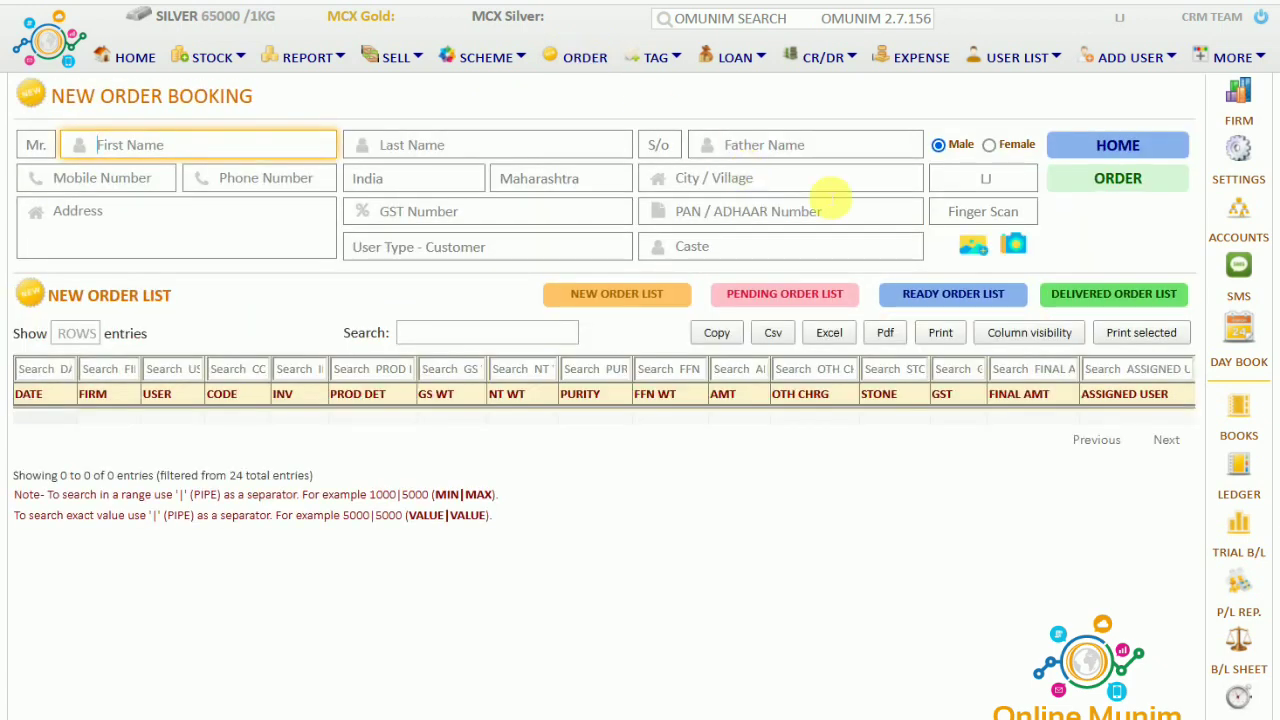
pyautogui.click(955, 298)
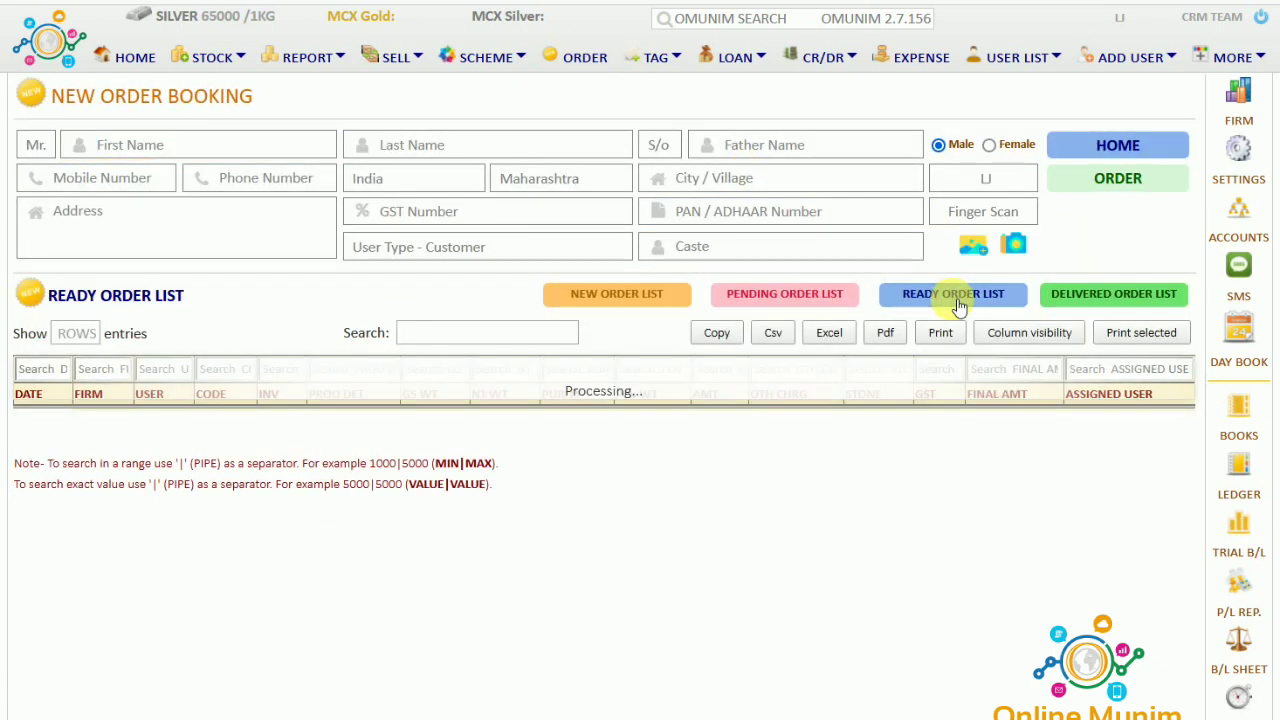
pyautogui.moveTo(415, 441); pyautogui.dragTo(799, 446)
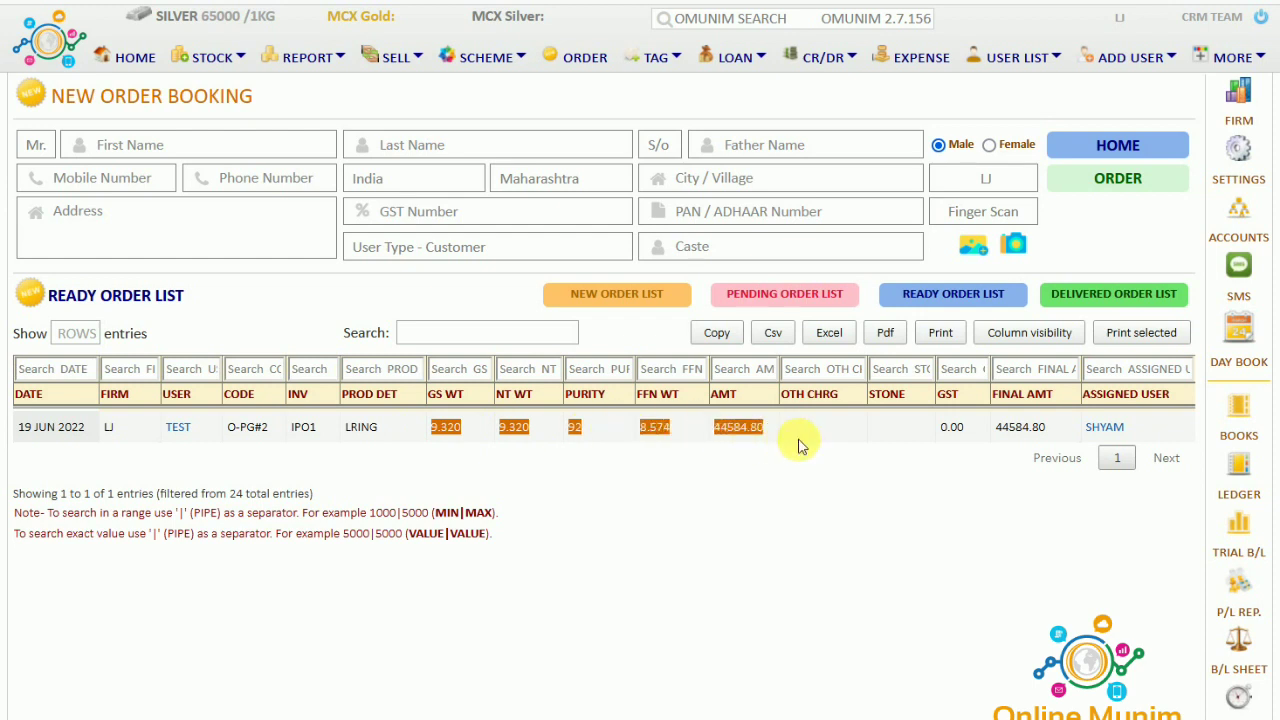
pyautogui.click(178, 430)
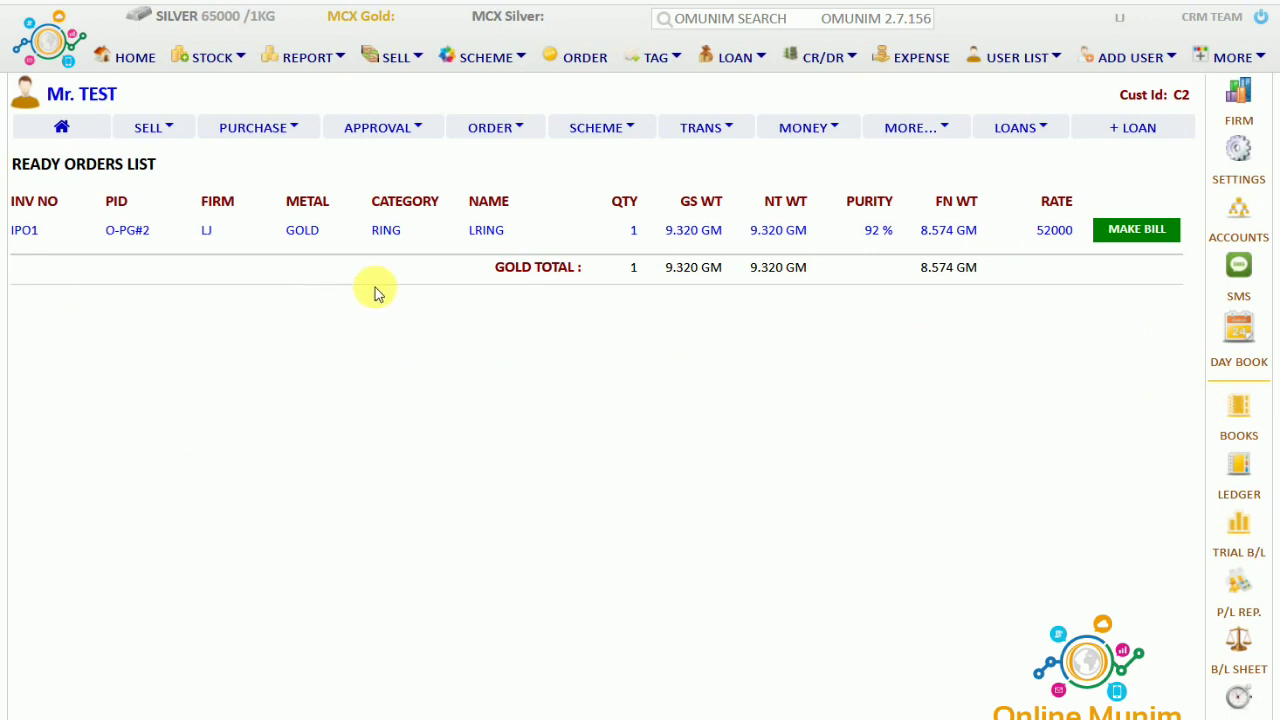
# Step: Bill the ready LRING ring to the customer as invoice IS2, valued at 51,036.20
pyautogui.moveTo(405, 249); pyautogui.dragTo(777, 247)
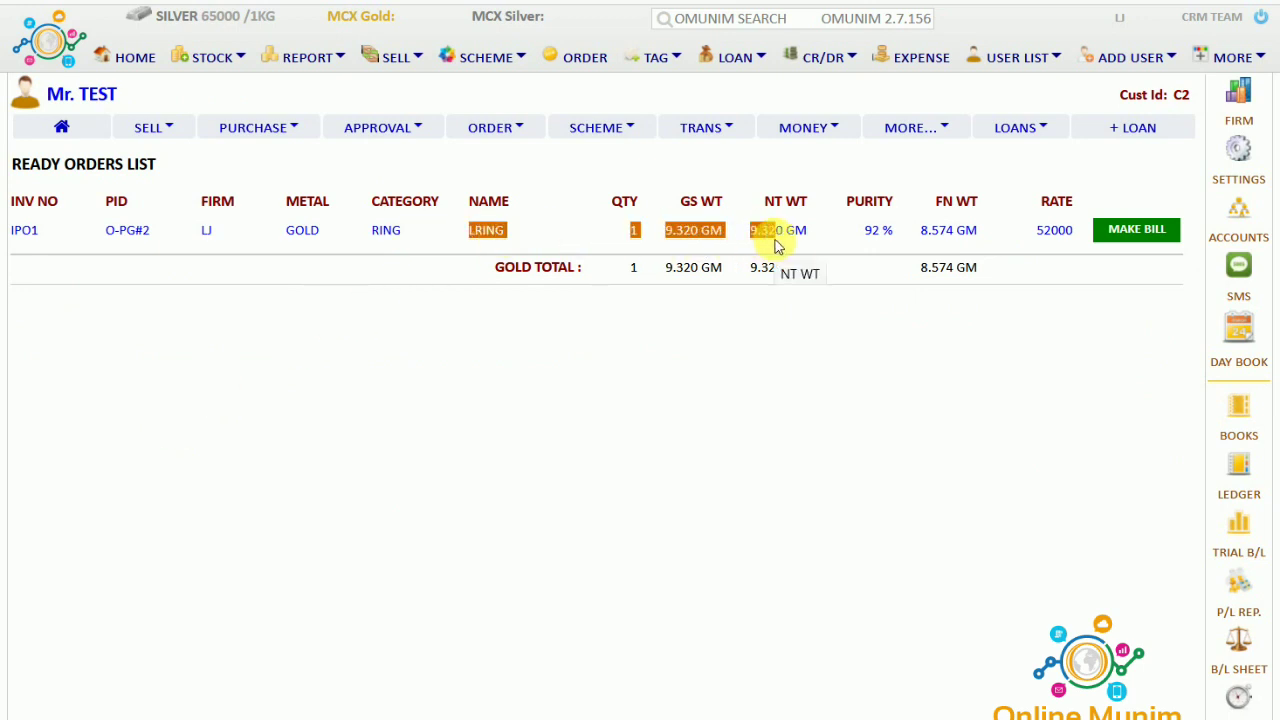
pyautogui.click(1150, 234)
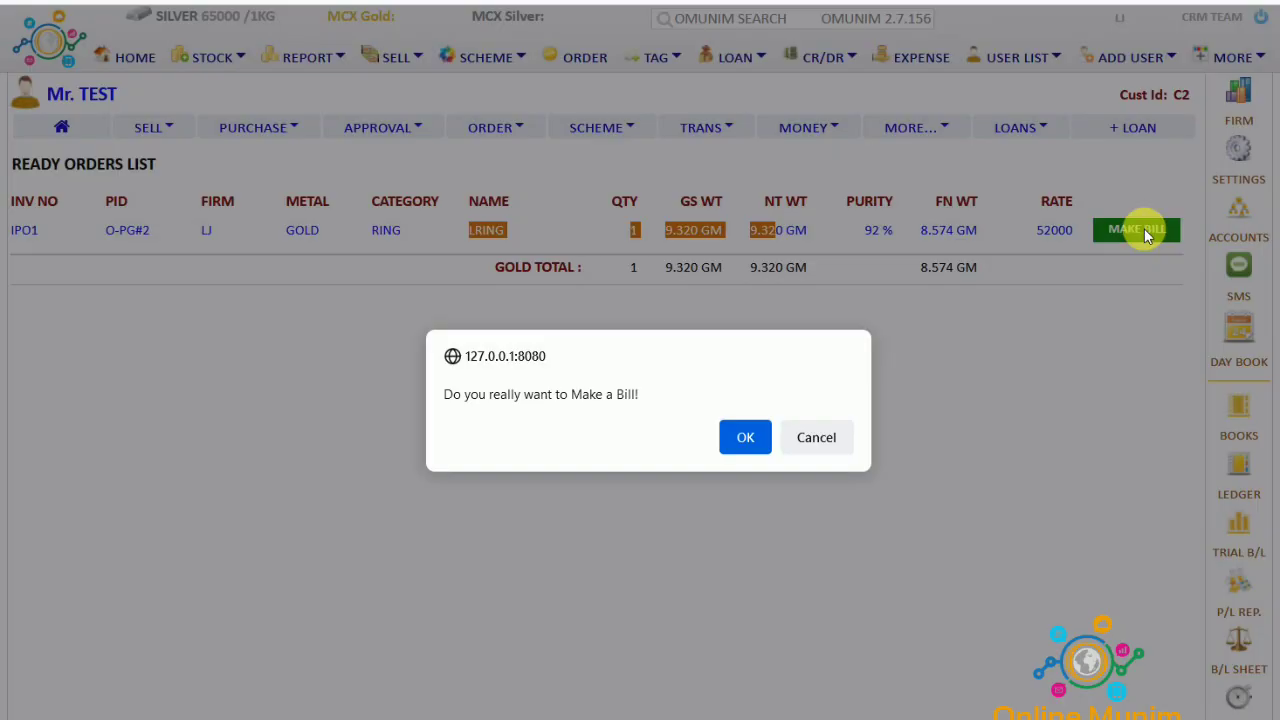
pyautogui.click(746, 440)
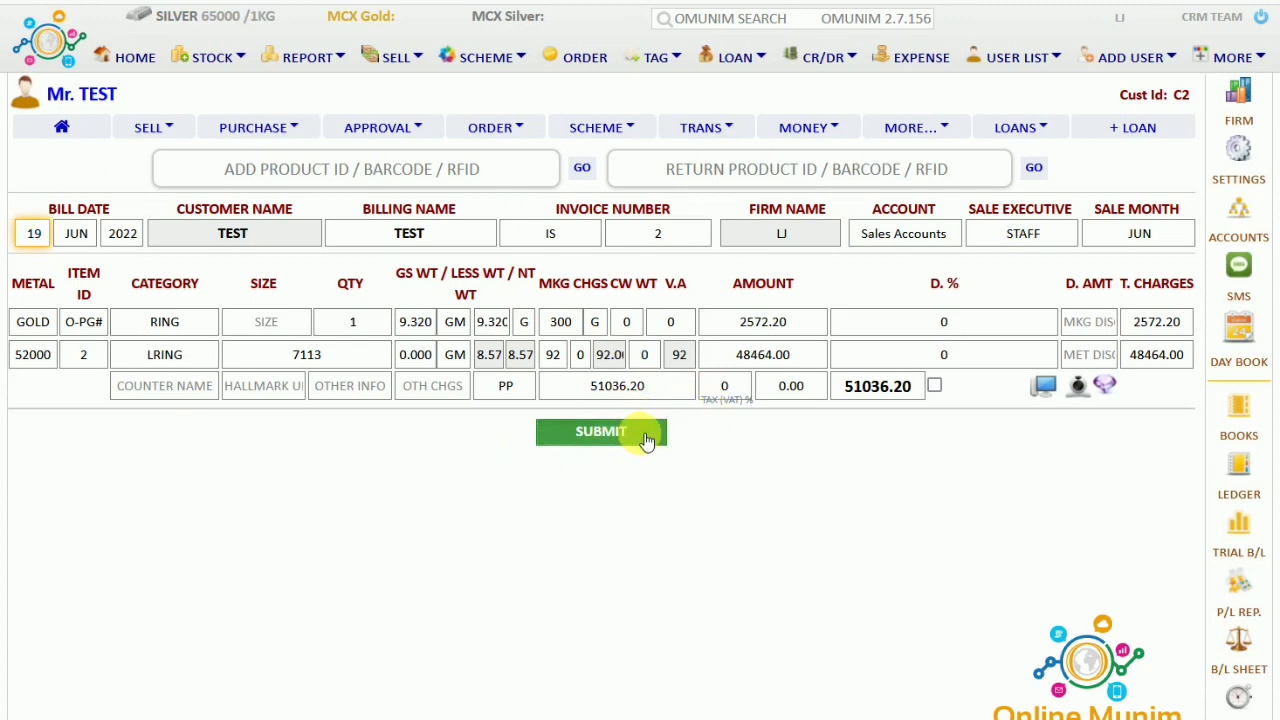
pyautogui.click(647, 437)
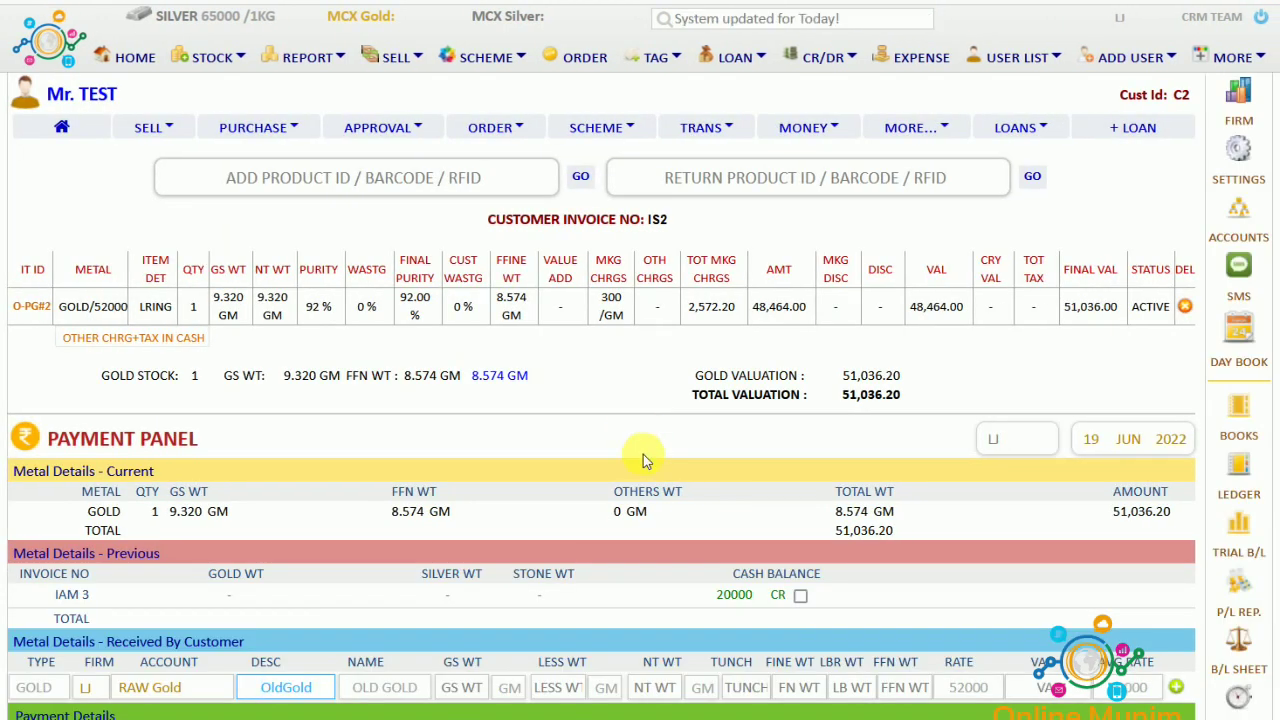
# Step: Adjust the customer's 20000 cash advance against invoice IS2
pyautogui.scroll(-3, 649, 524)
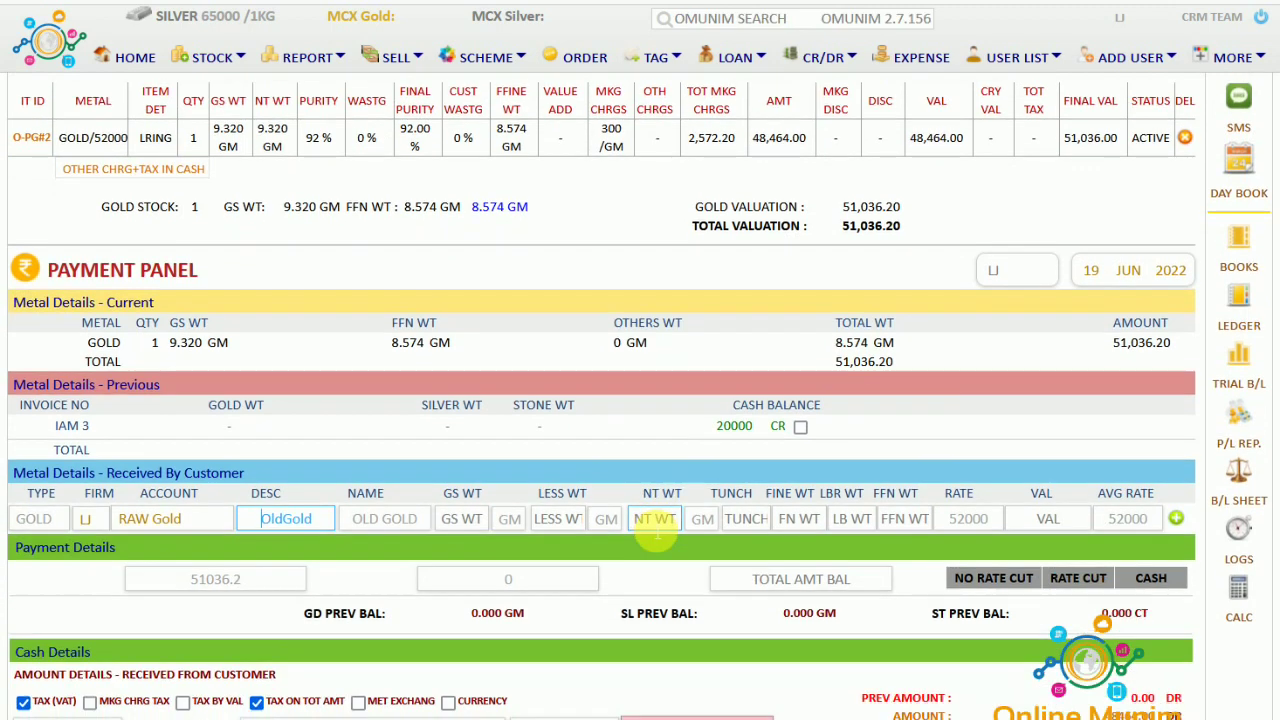
pyautogui.doubleClick(724, 430)
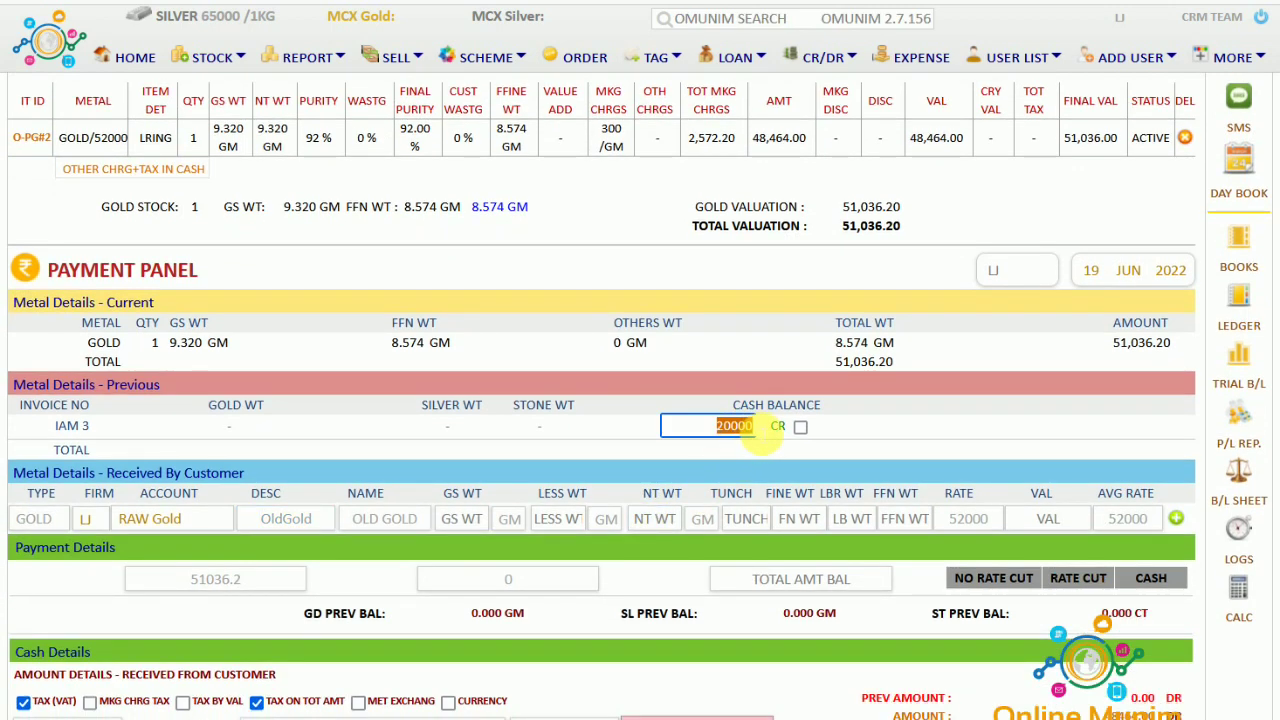
pyautogui.click(800, 427)
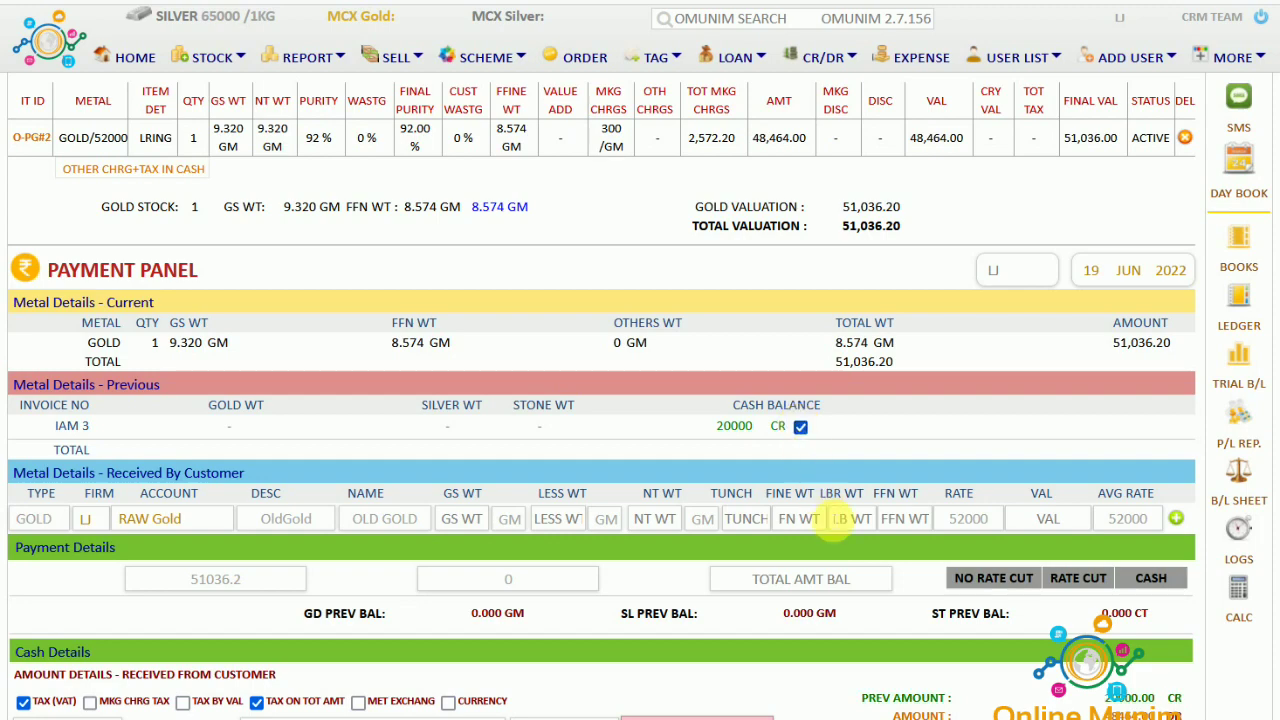
# Step: Record the remaining 32567 as a bank payment and complete the ring's sale
pyautogui.scroll(-5, 830, 543)
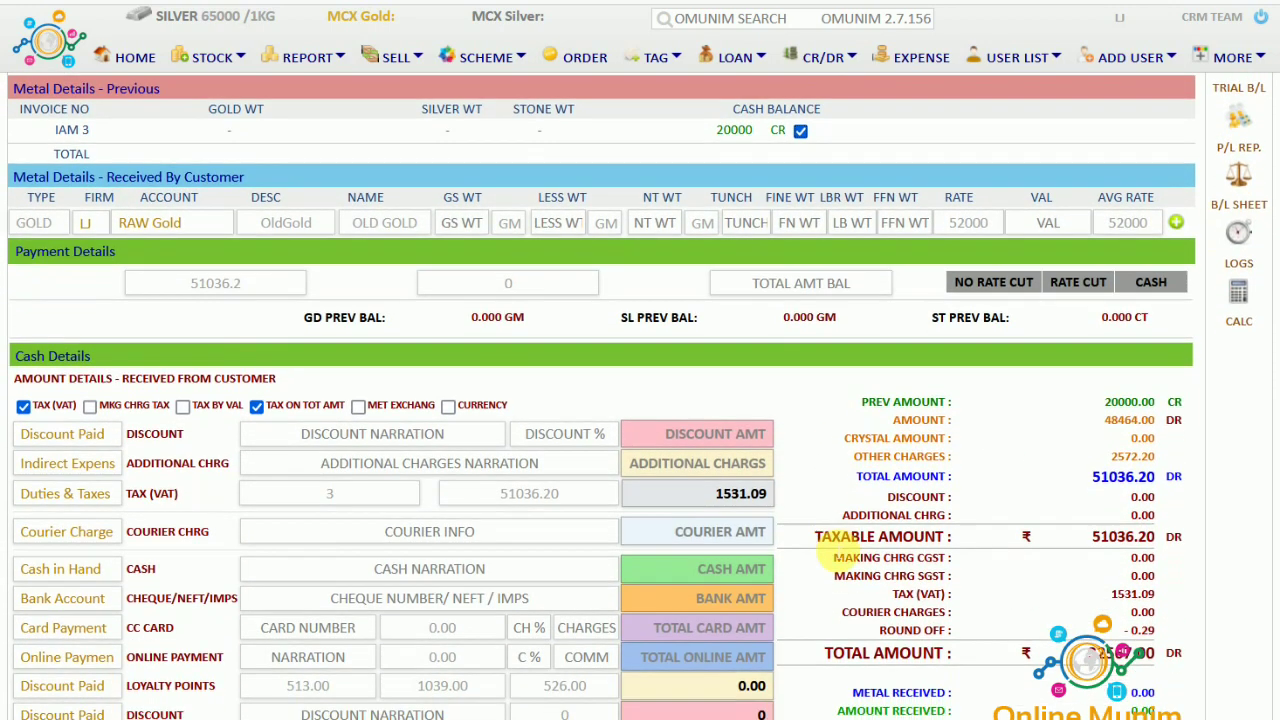
pyautogui.scroll(-1, 836, 549)
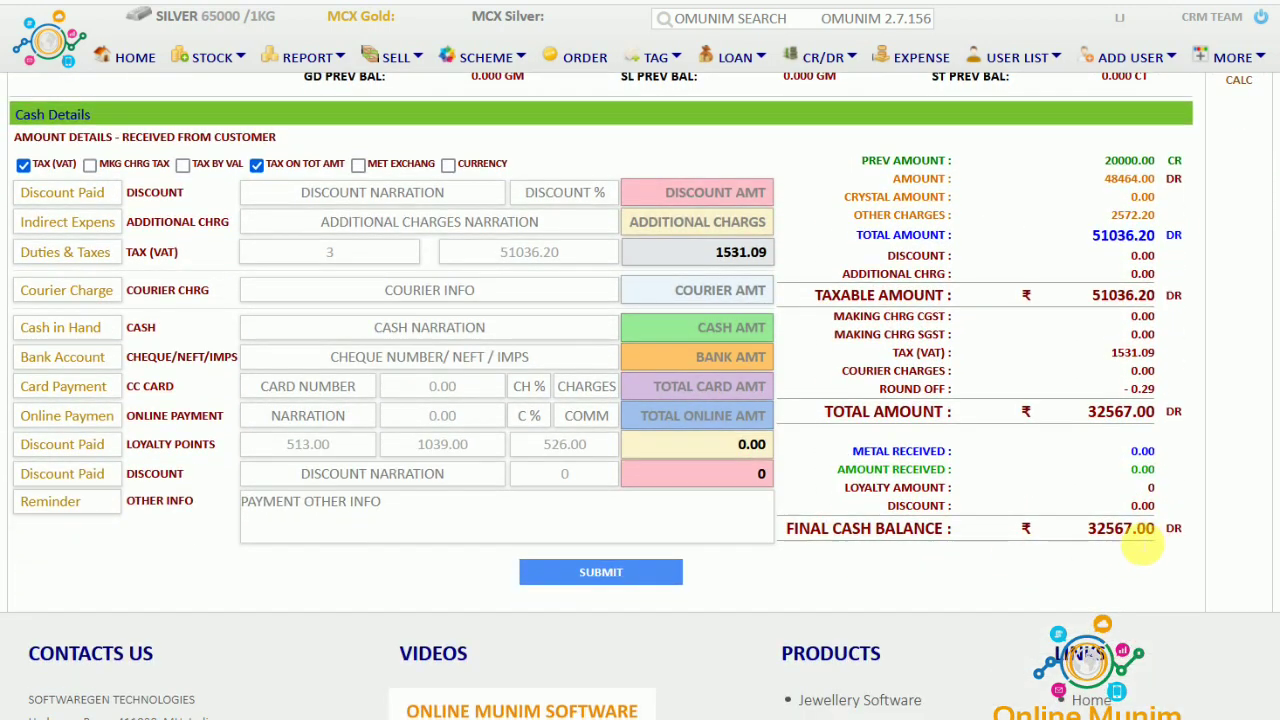
pyautogui.doubleClick(1095, 530)
pyautogui.hotkey('ctrl', 'c')
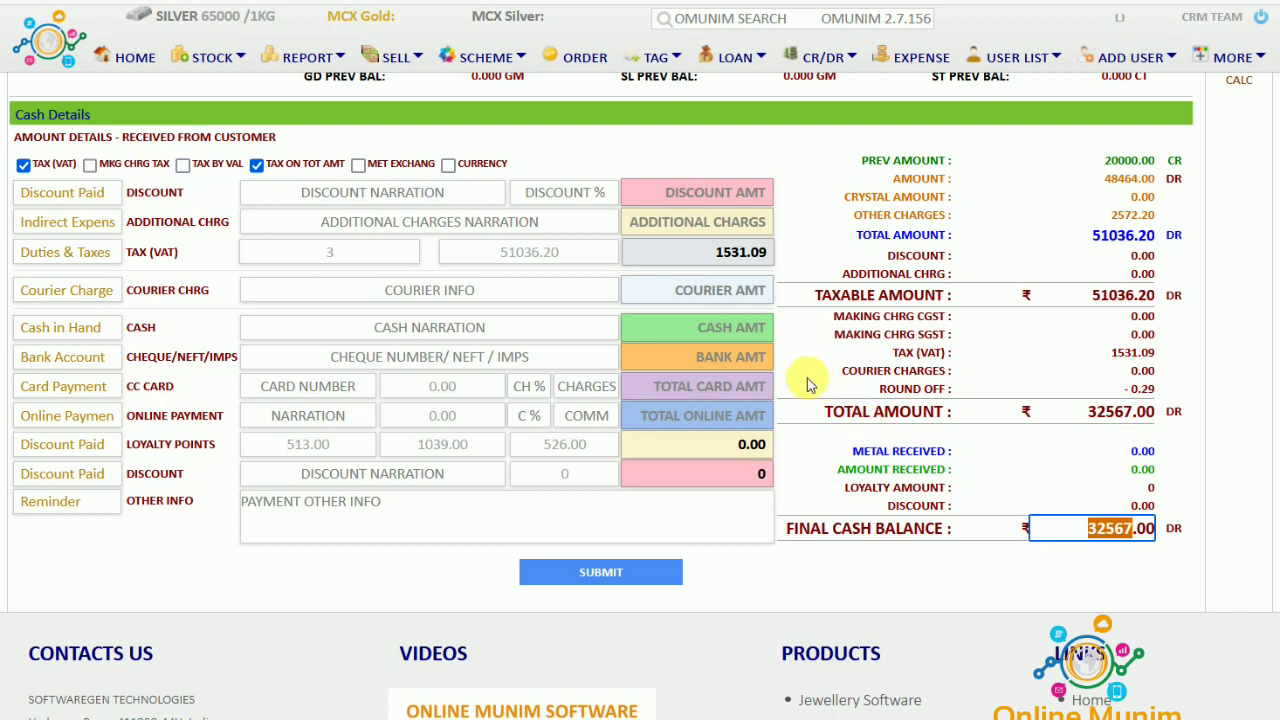
pyautogui.click(766, 358)
pyautogui.click(766, 360)
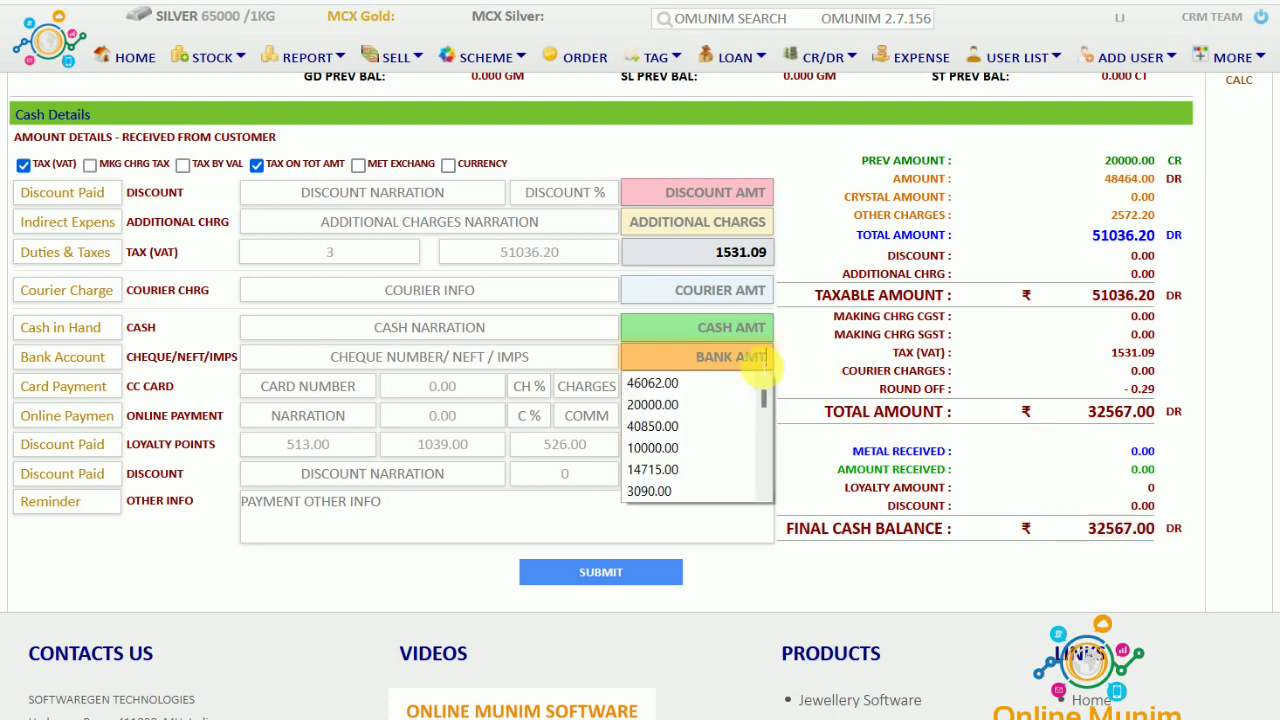
pyautogui.hotkey('ctrl', 'v')
pyautogui.click(693, 515)
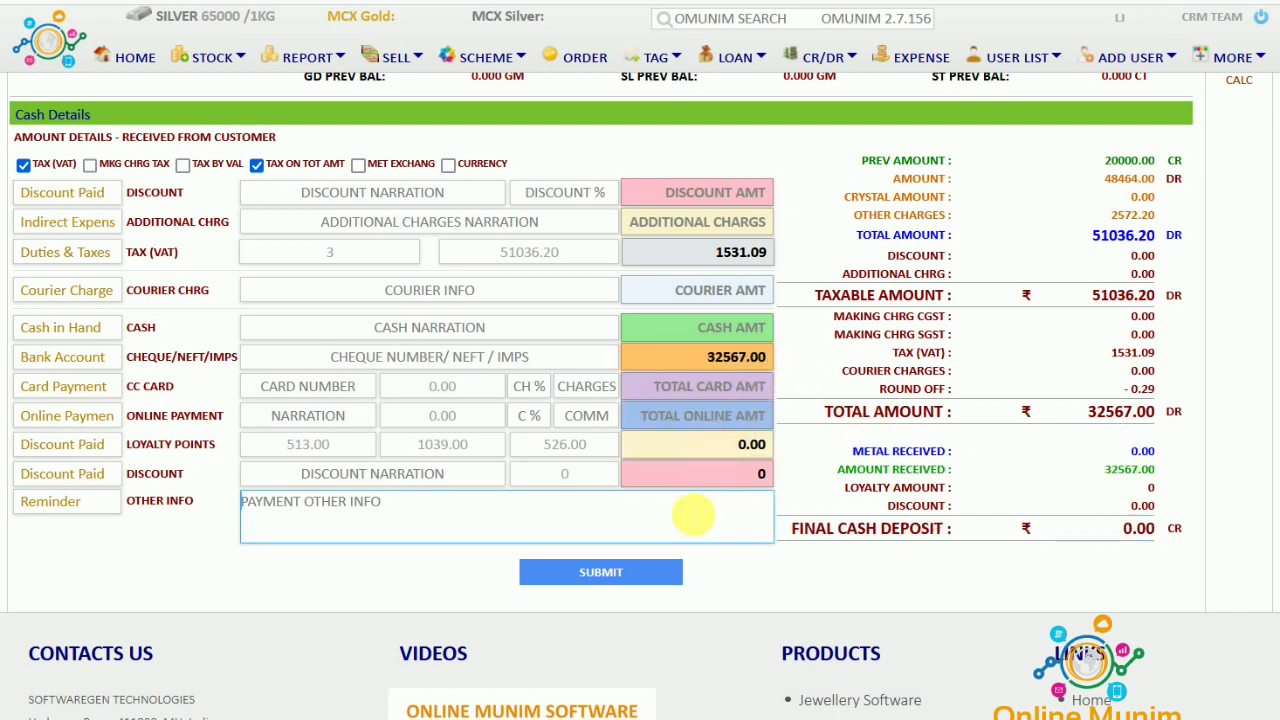
pyautogui.click(637, 573)
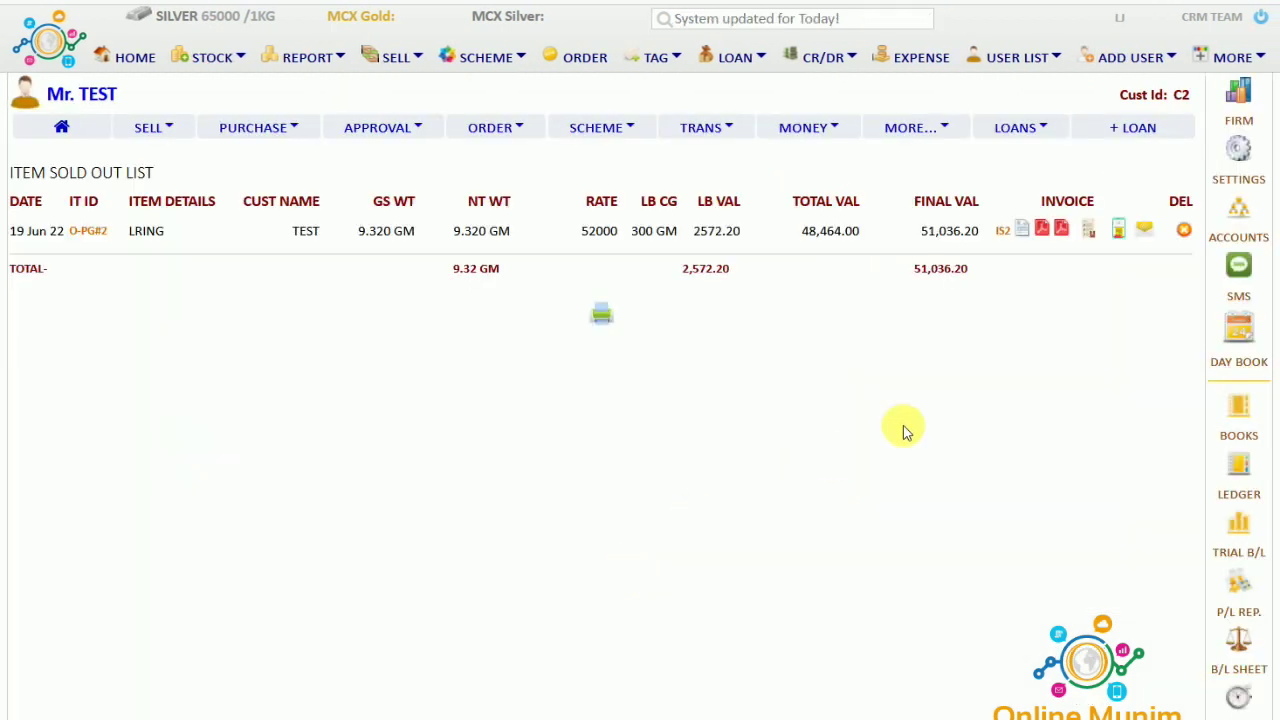
# Step: View printable invoice IS/2/22-23 with the 20,000.00 advance deducted and 0.00 balance
pyautogui.click(1024, 234)
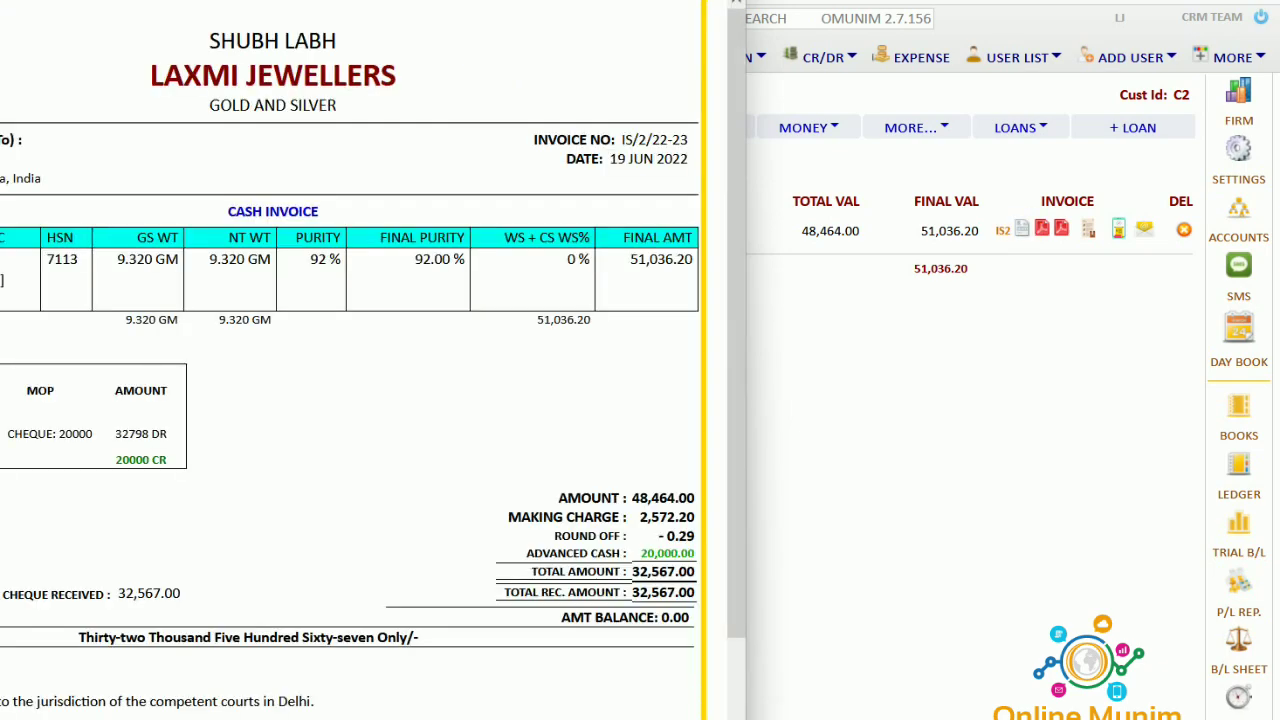
pyautogui.moveTo(219, 0); pyautogui.dragTo(588, 7)
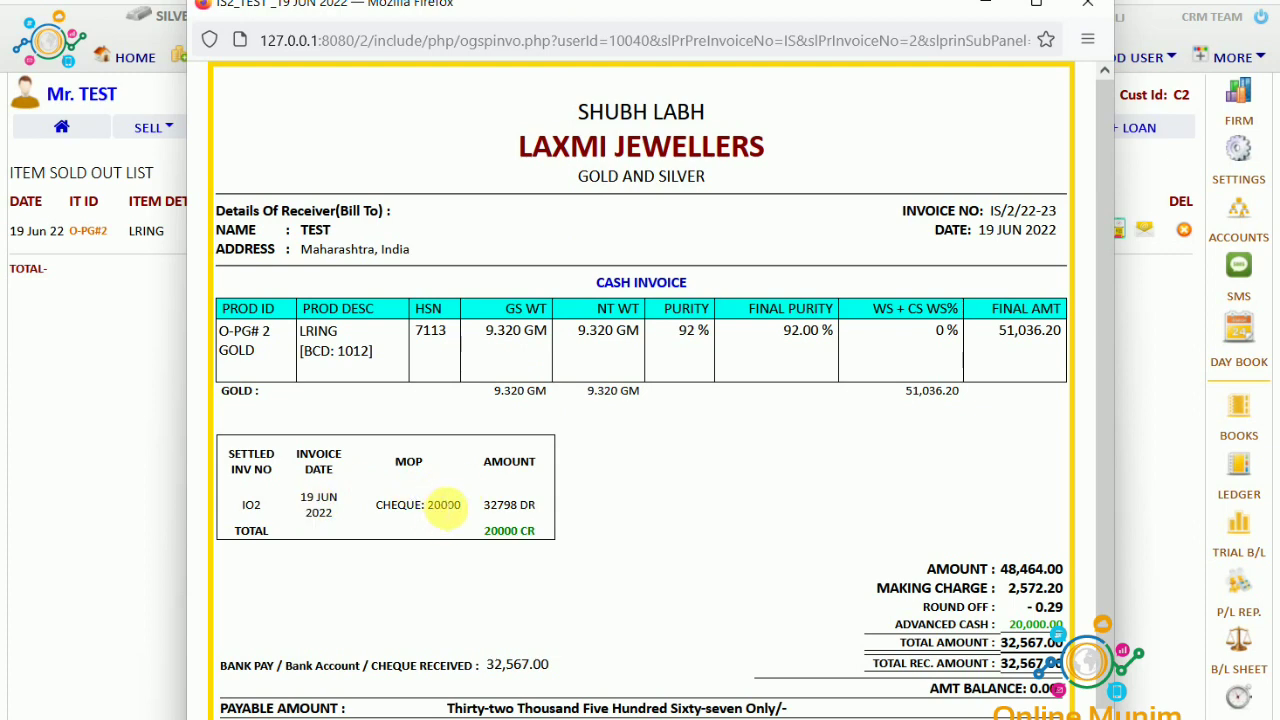
pyautogui.scroll(-2, 694, 557)
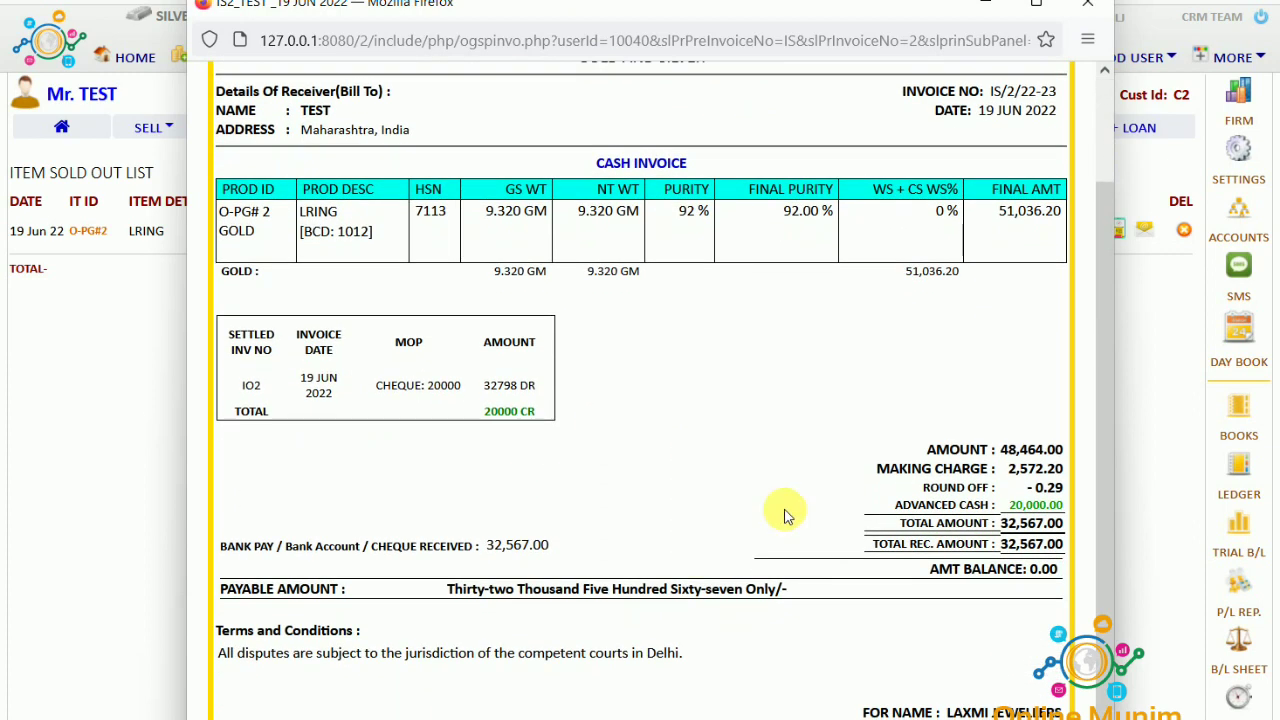
pyautogui.moveTo(1008, 505); pyautogui.dragTo(1067, 513)
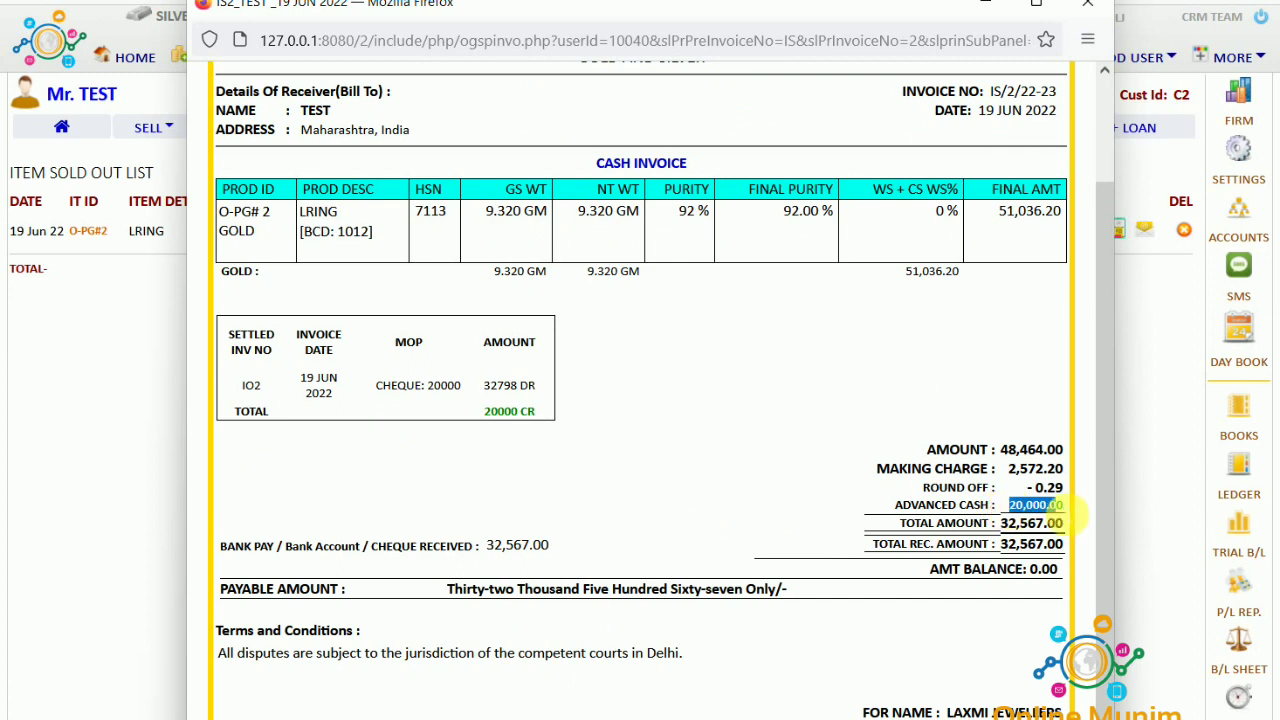
pyautogui.click(787, 545)
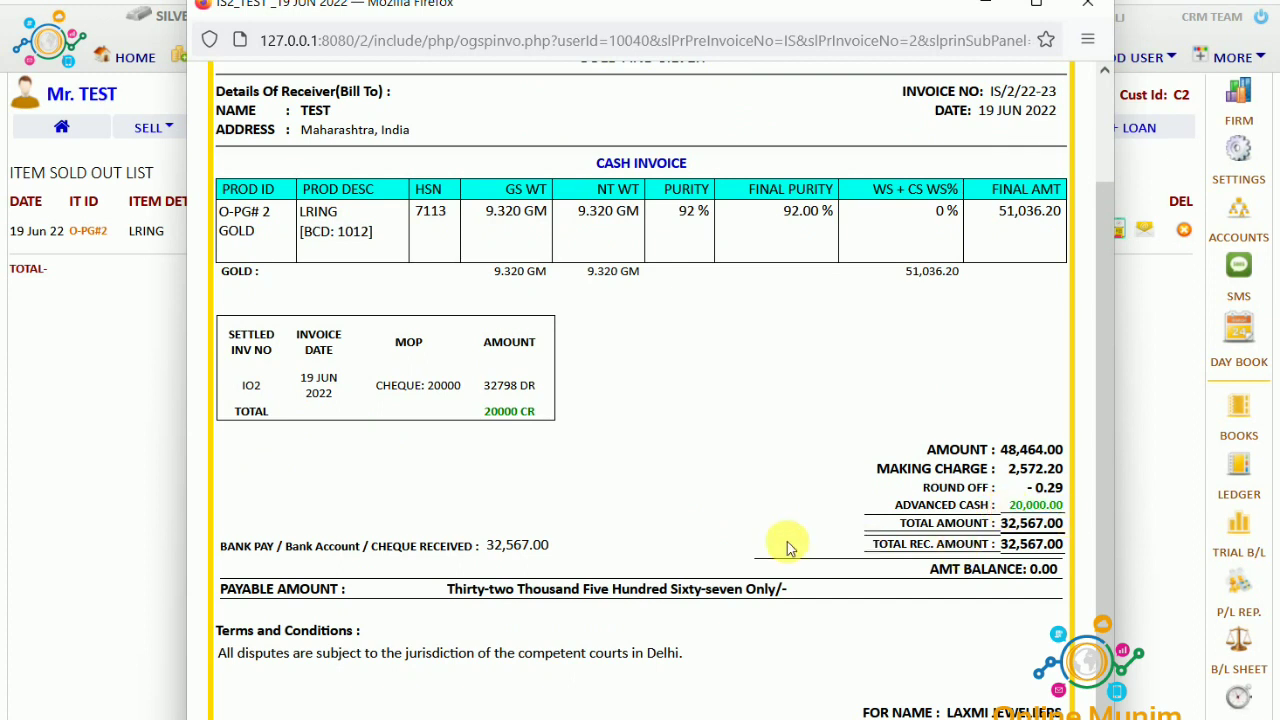